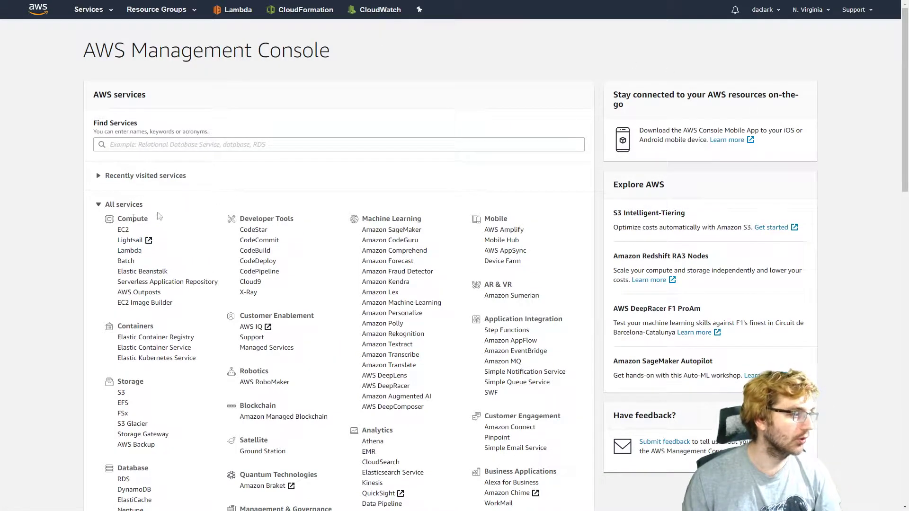
Open the Lambda service, look over its dashboard, and start creating a new function.
click(135, 253)
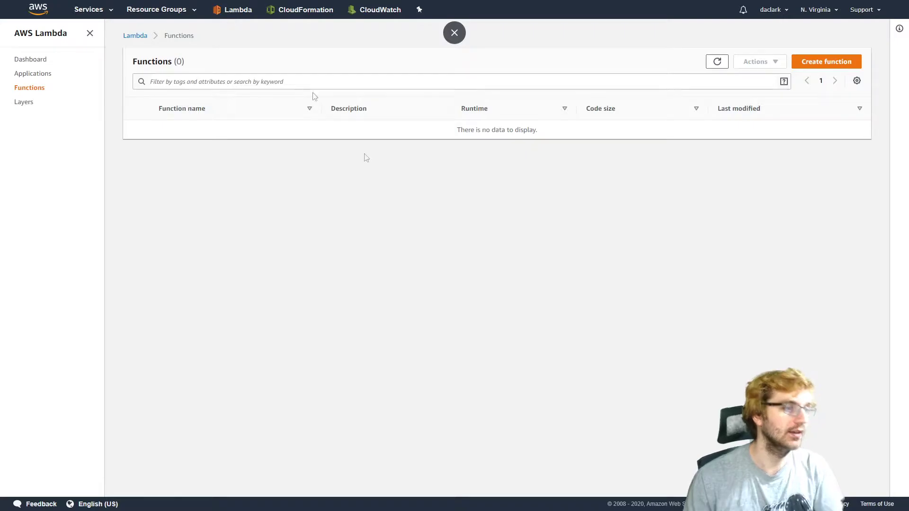
click(36, 60)
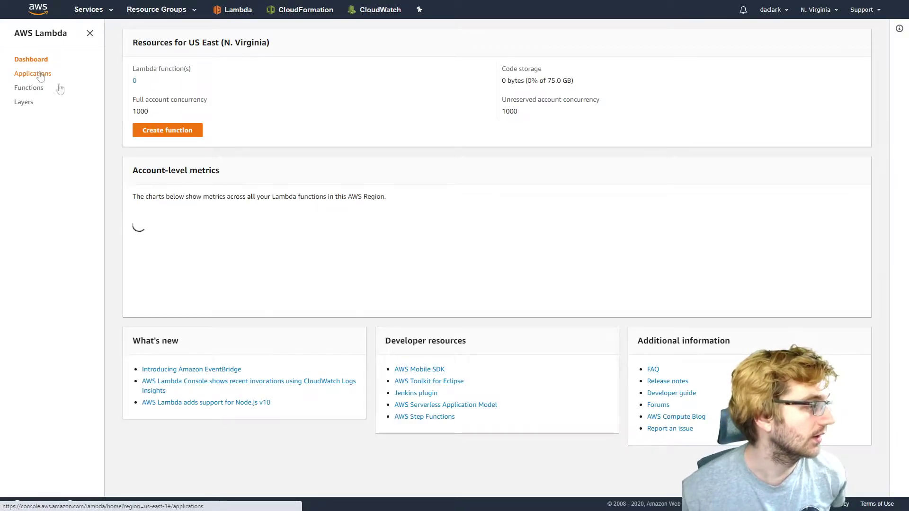
scroll(198, 142, down, 4)
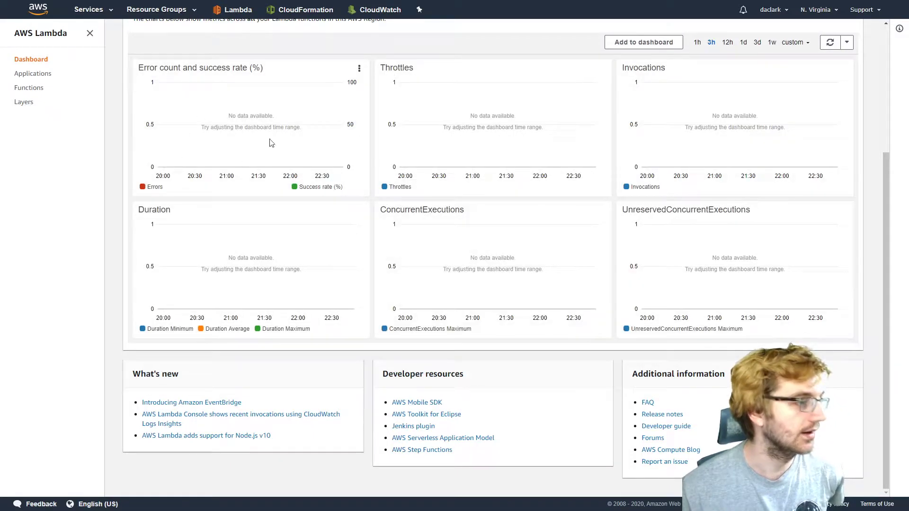
click(29, 88)
click(826, 62)
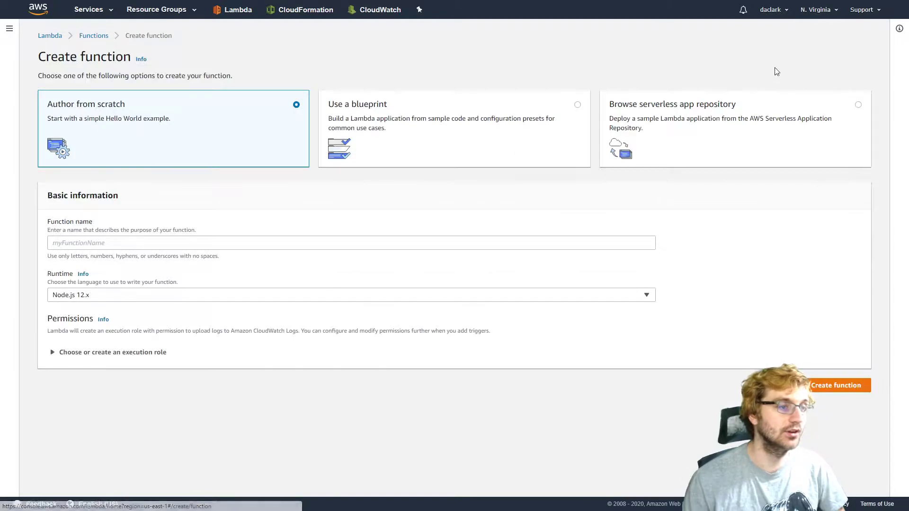
Preview the blueprint and serverless app repository options for creating a function.
click(461, 136)
click(681, 126)
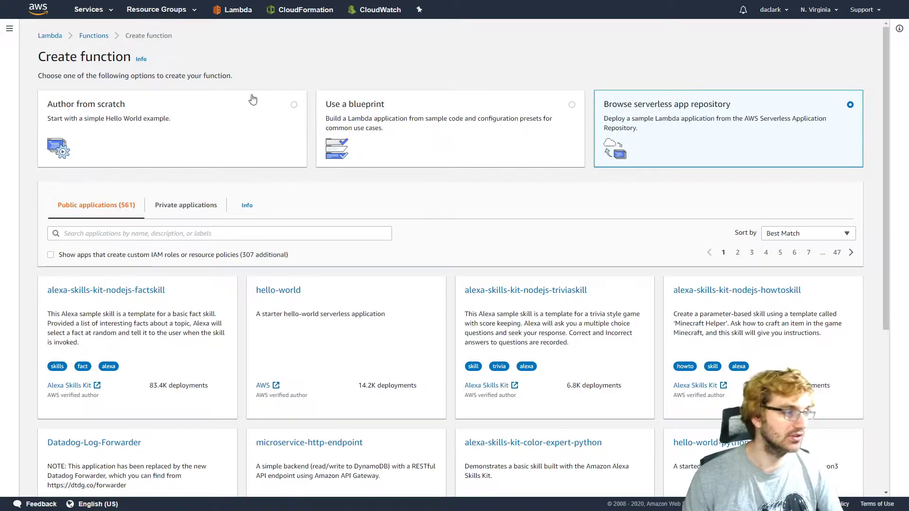
click(423, 117)
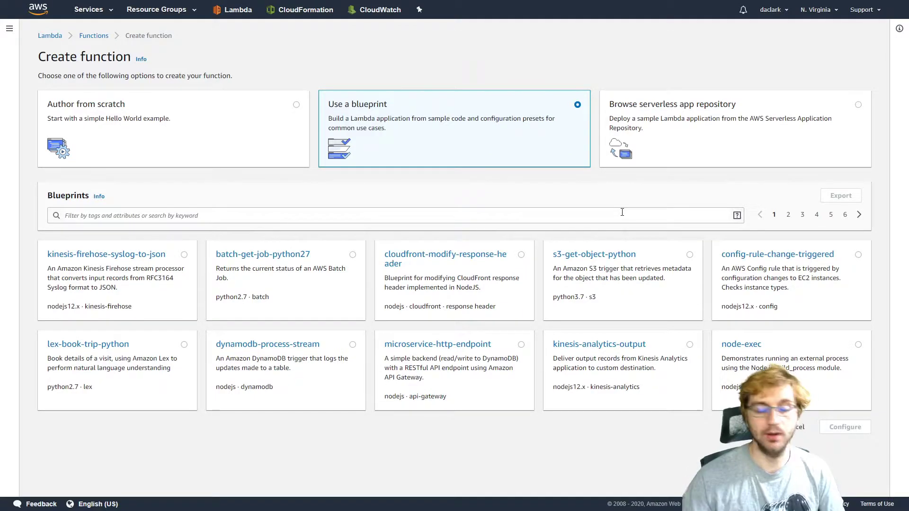
Choose to author the function from scratch and name it getFromS3.
click(194, 152)
click(187, 244)
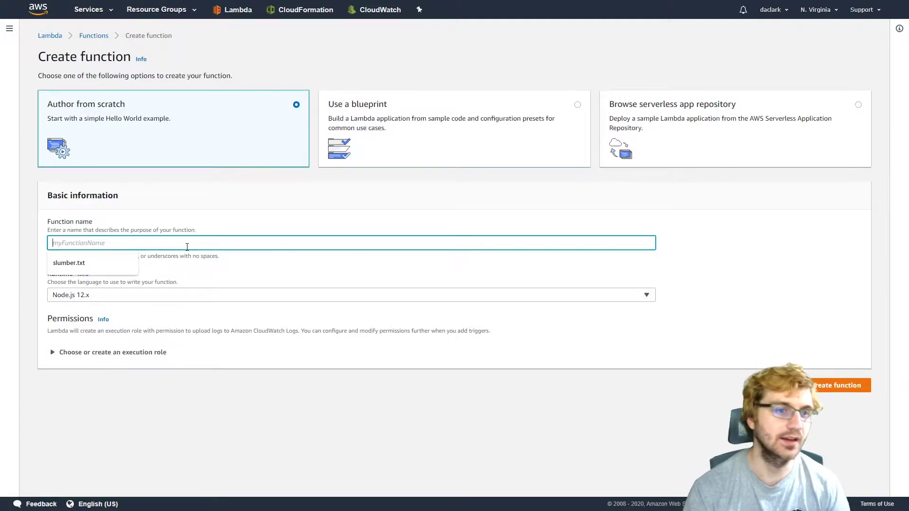
text(getFromS3)
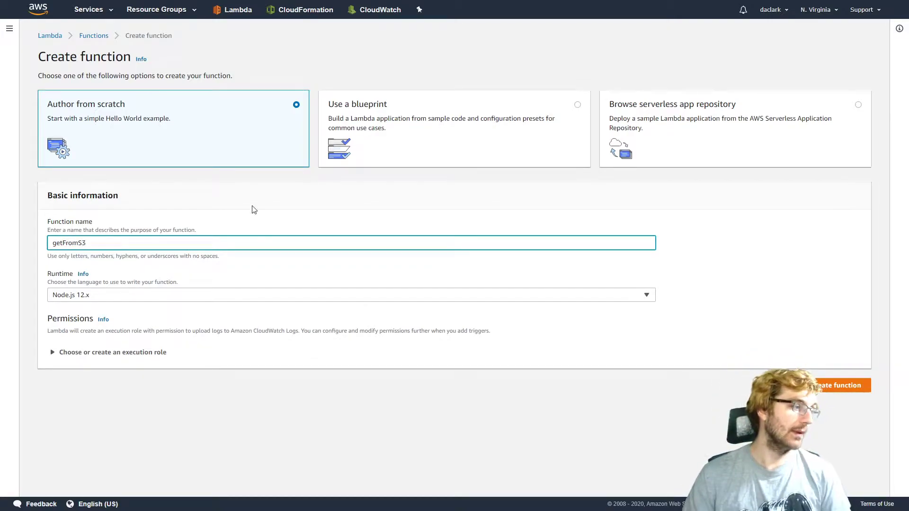
click(260, 206)
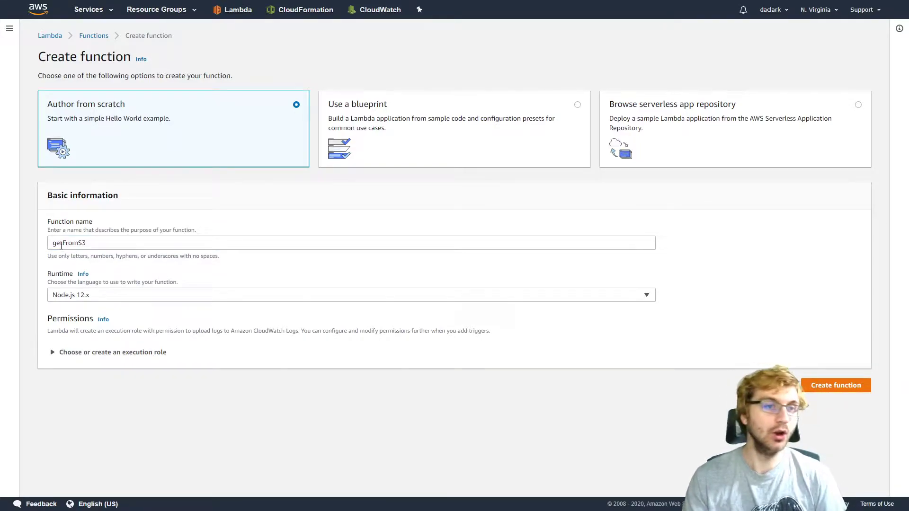
Change the function name to eventFromS3.
click(61, 244)
key(BackSpace)
key(BackSpace)
key(BackSpace)
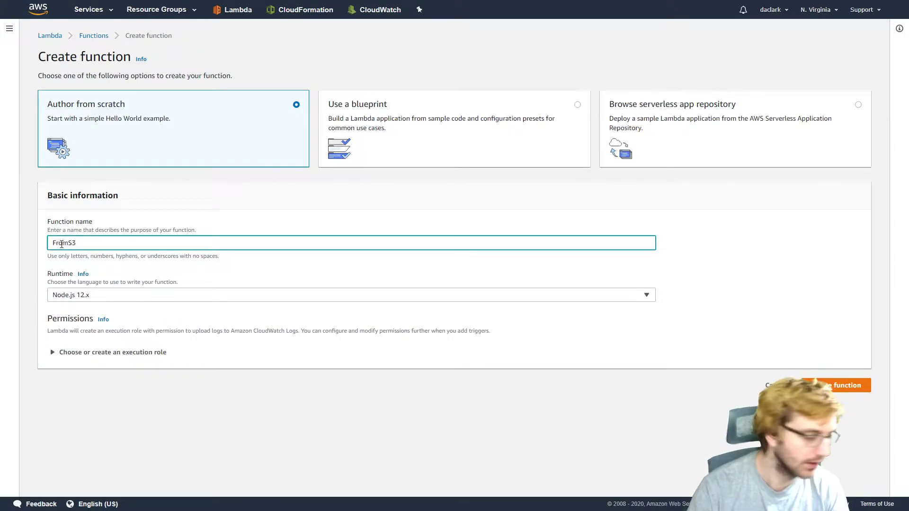
text(event)
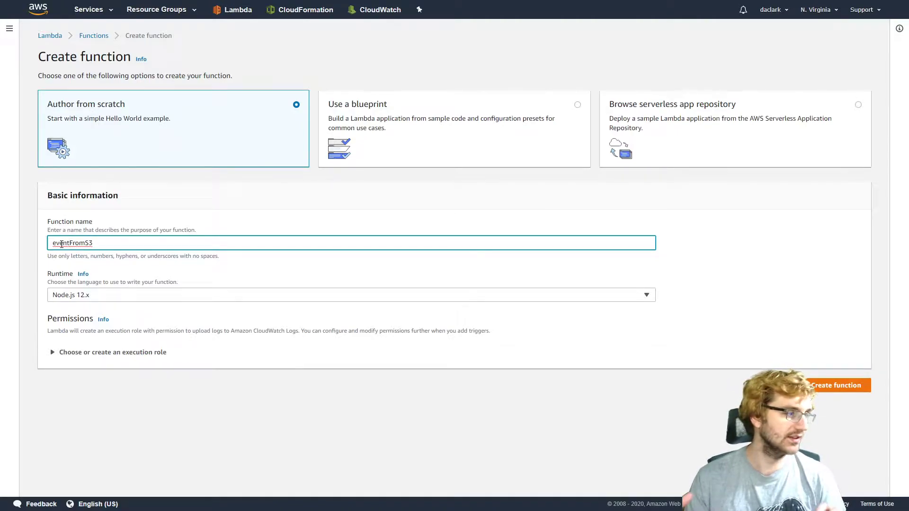
click(339, 278)
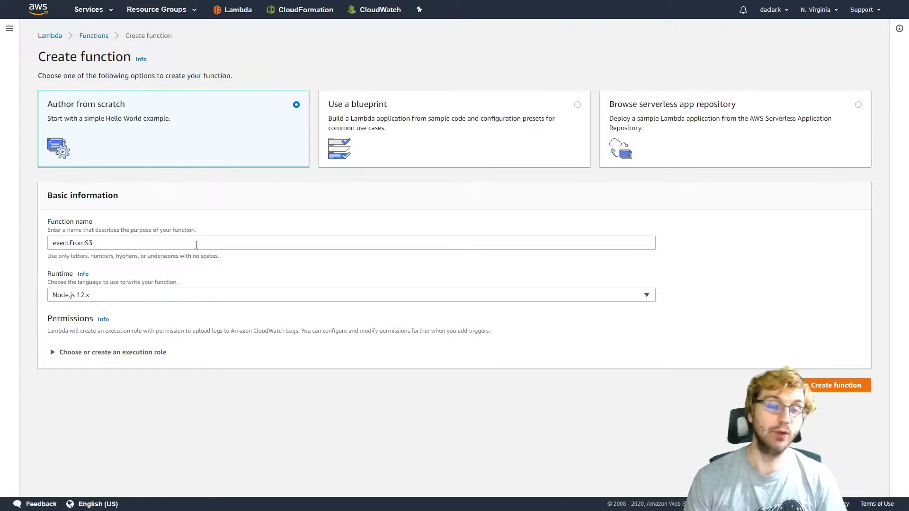
Review the available runtimes, including the custom ones, and keep Node.js 12.x selected.
click(278, 296)
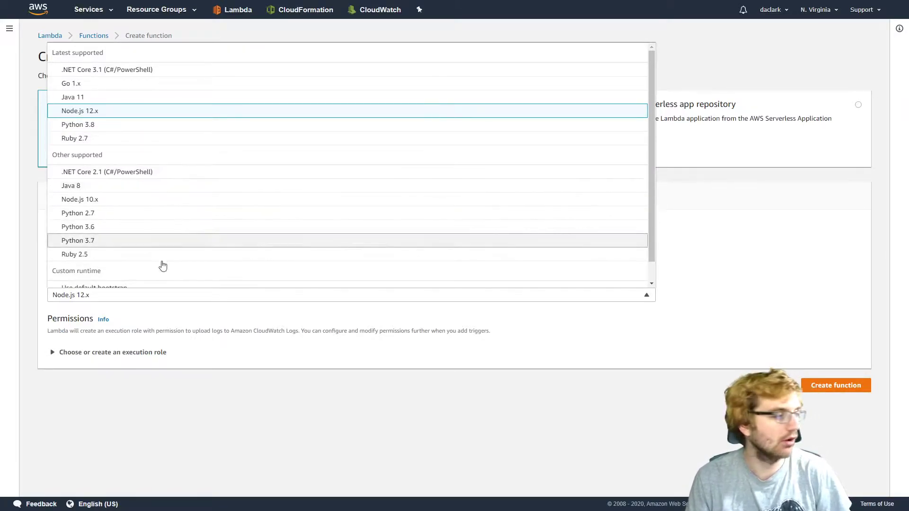
scroll(166, 246, down, 1)
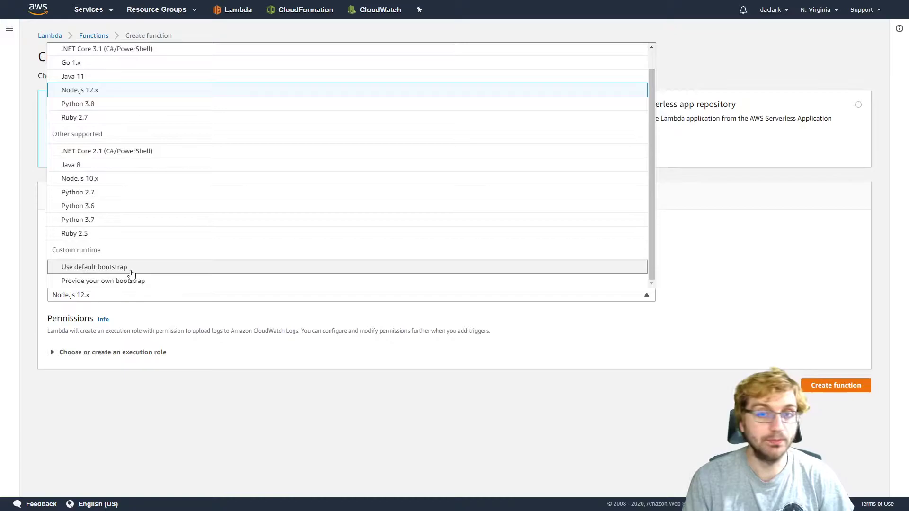
click(166, 314)
Set the execution role to a new role with basic Lambda permissions after reviewing the alternatives, and create the function.
click(98, 360)
scroll(163, 351, down, 1)
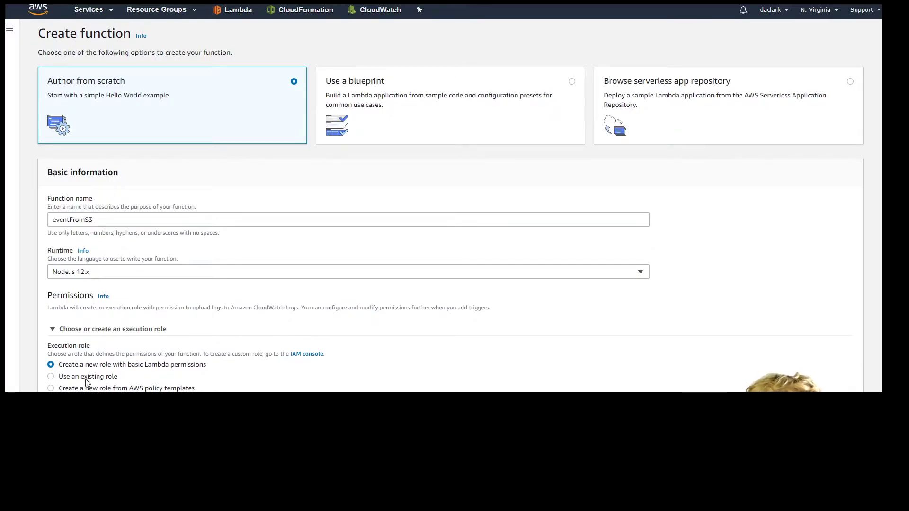
click(51, 377)
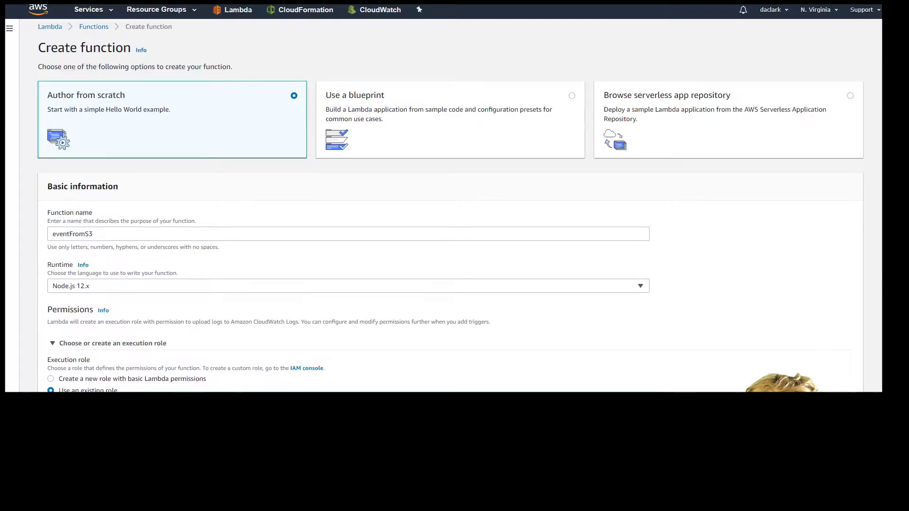
scroll(195, 332, down, 1)
click(192, 388)
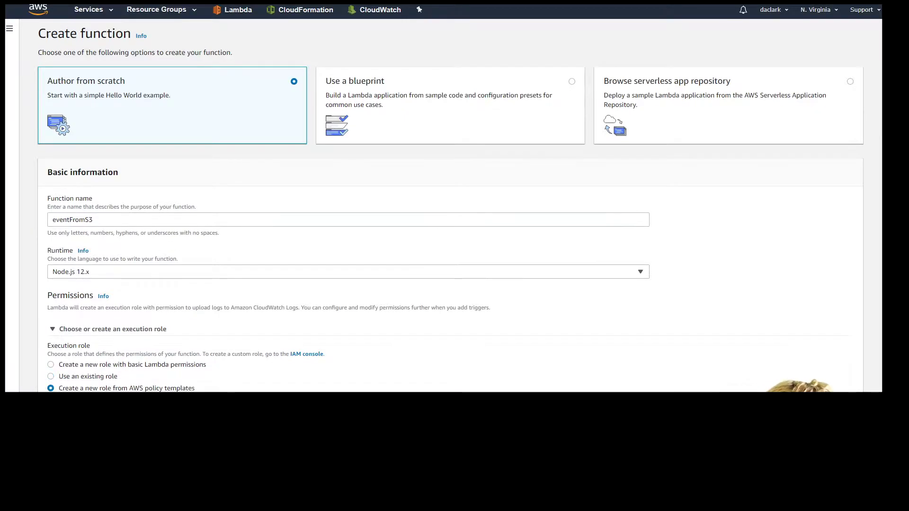
scroll(194, 390, down, 2)
click(194, 390)
click(209, 368)
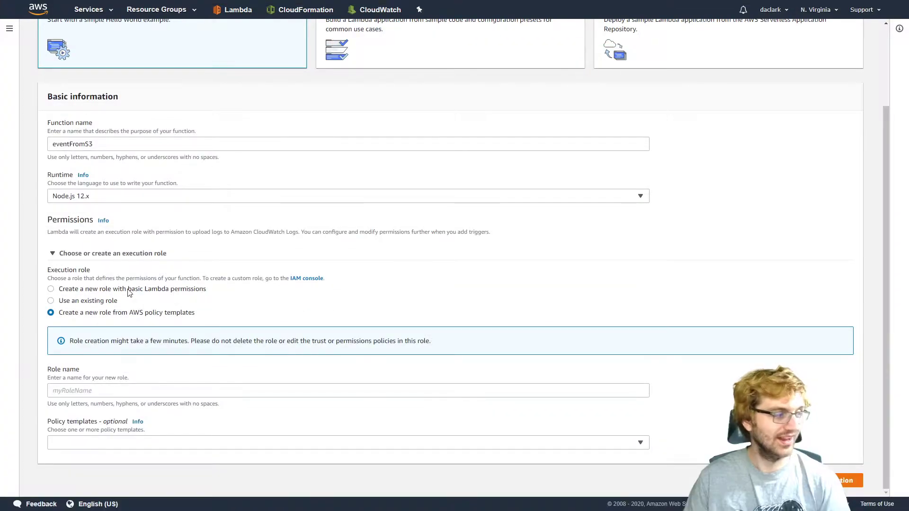
click(127, 290)
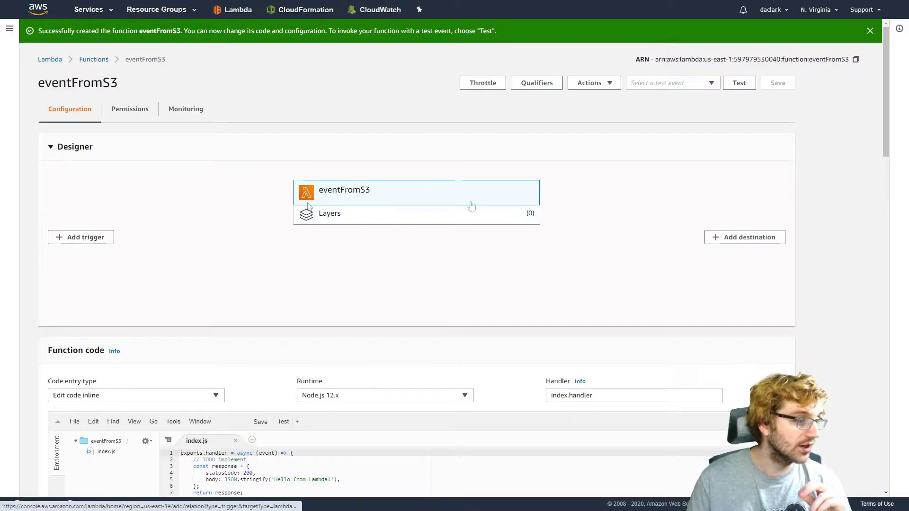
Examine the new function's permissions by action and by resource, and its CloudWatch monitoring metrics.
click(136, 112)
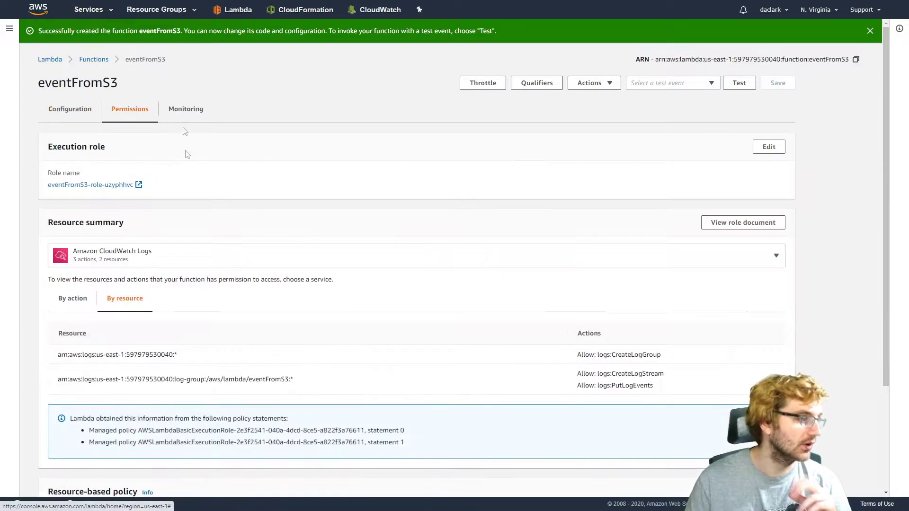
scroll(297, 316, down, 1)
scroll(298, 316, down, 1)
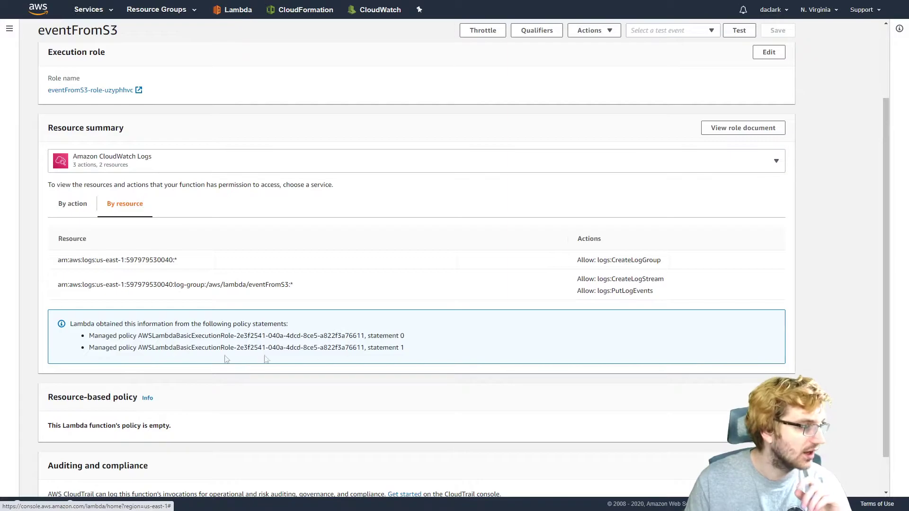
scroll(249, 406, down, 1)
scroll(75, 280, up, 3)
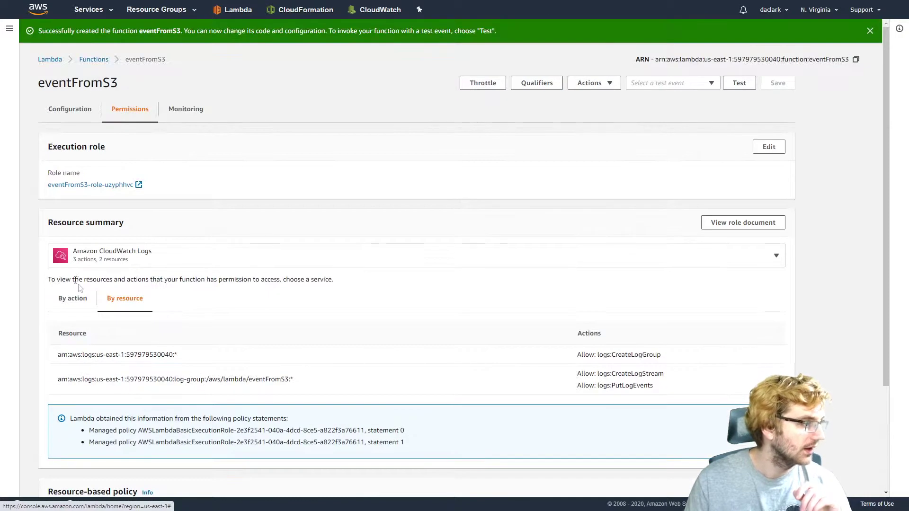
click(66, 302)
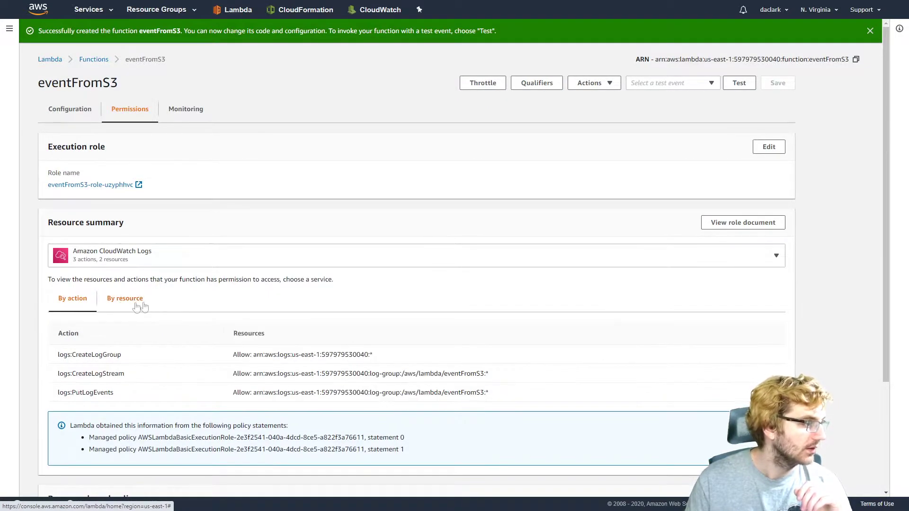
click(121, 303)
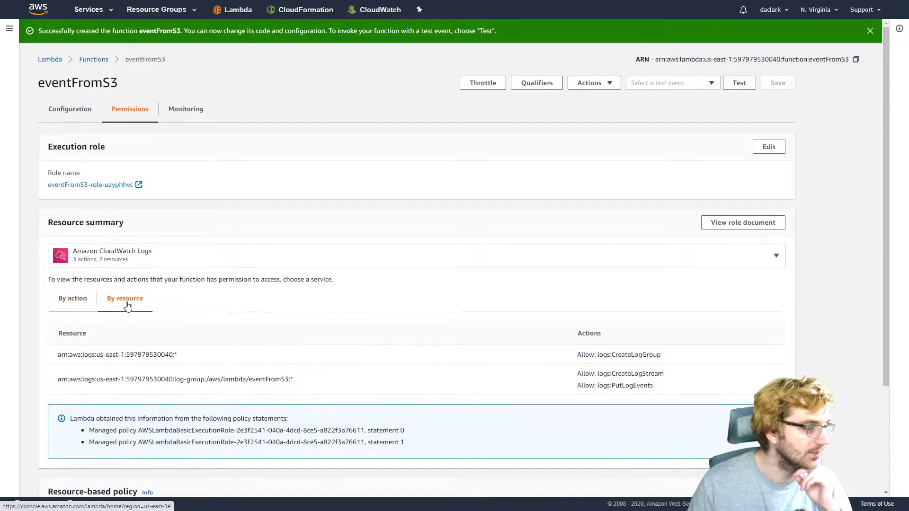
click(172, 118)
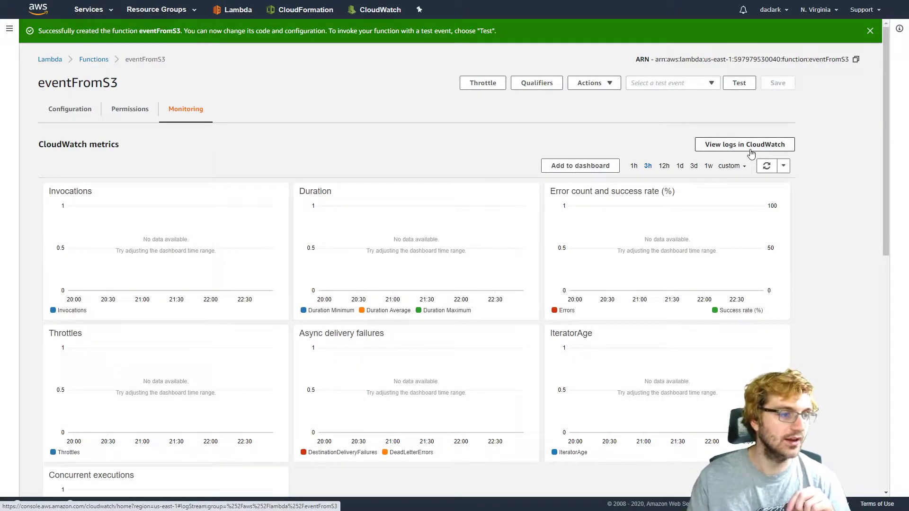
Examine the function's configuration and the default handler code in index.js.
click(60, 115)
scroll(169, 284, down, 5)
scroll(168, 307, up, 5)
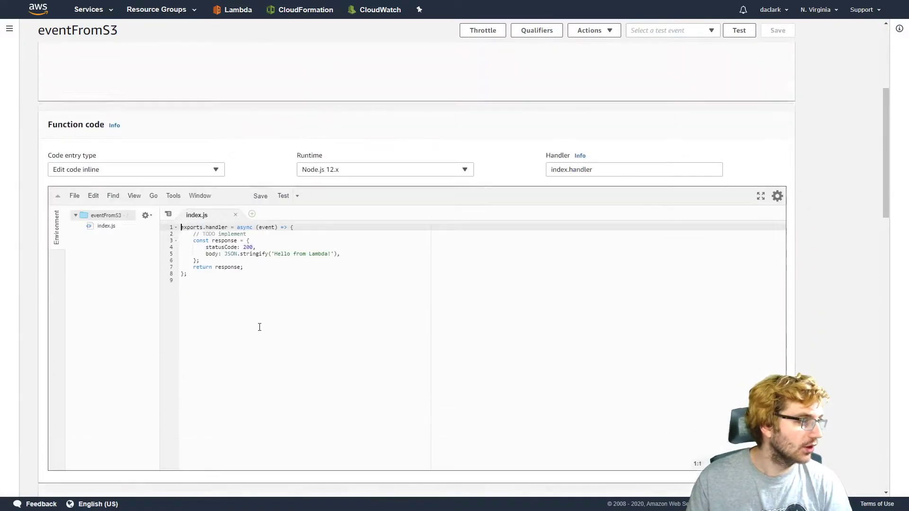
scroll(118, 261, down, 6)
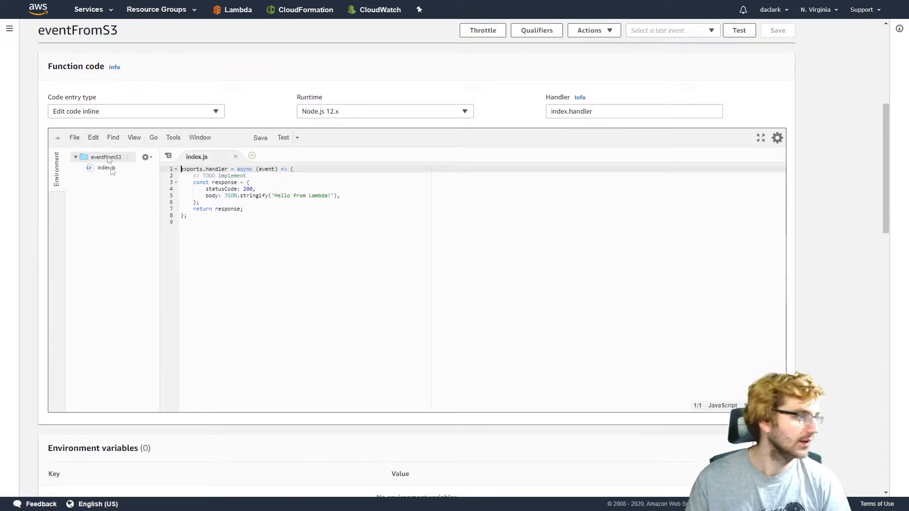
drag(246, 220, 247, 189)
click(244, 189)
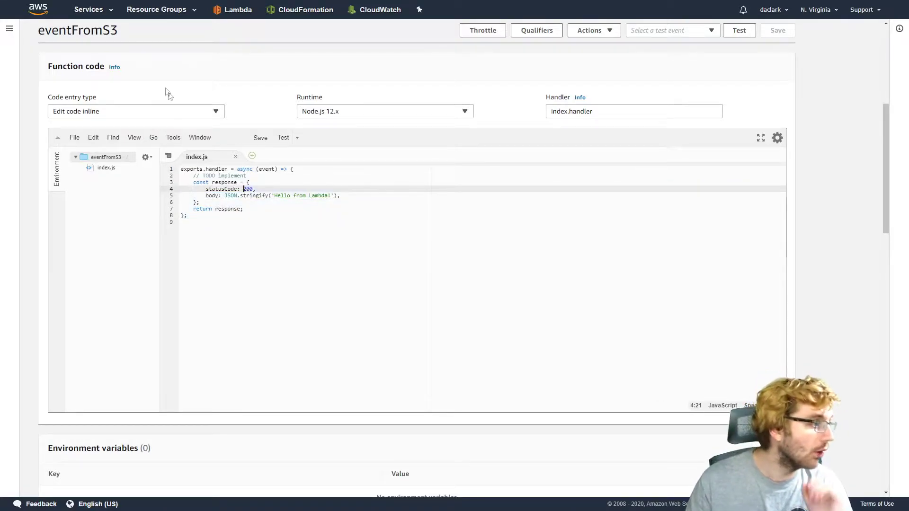
Preview the .zip file and Amazon S3 code entry types, and return to editing the code inline.
click(173, 113)
click(159, 138)
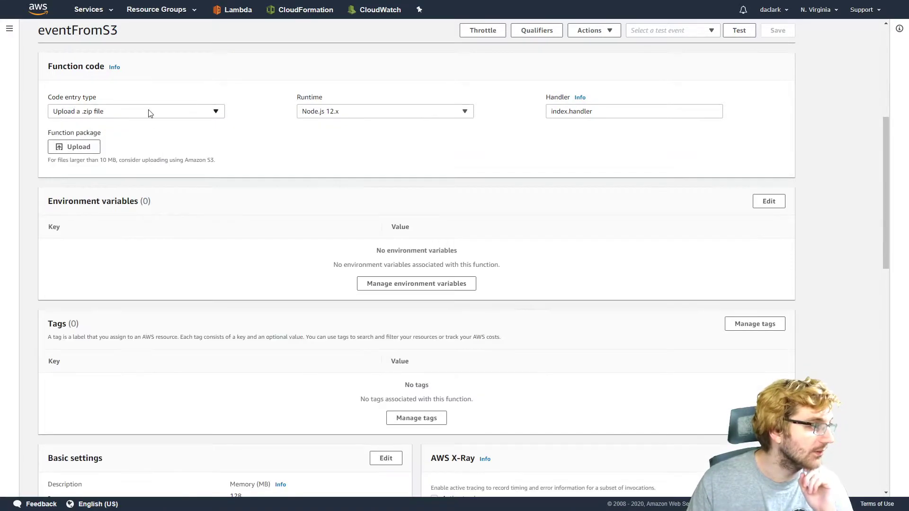
click(150, 113)
click(136, 151)
click(156, 149)
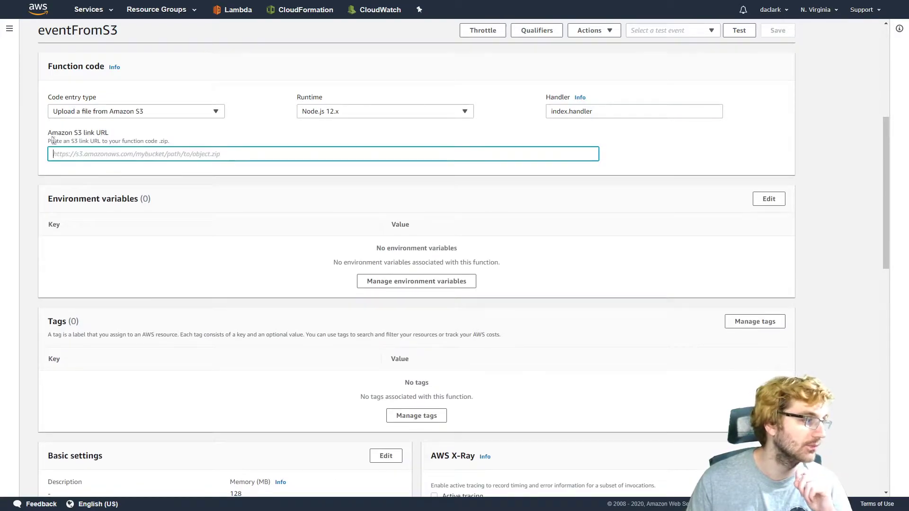
click(292, 129)
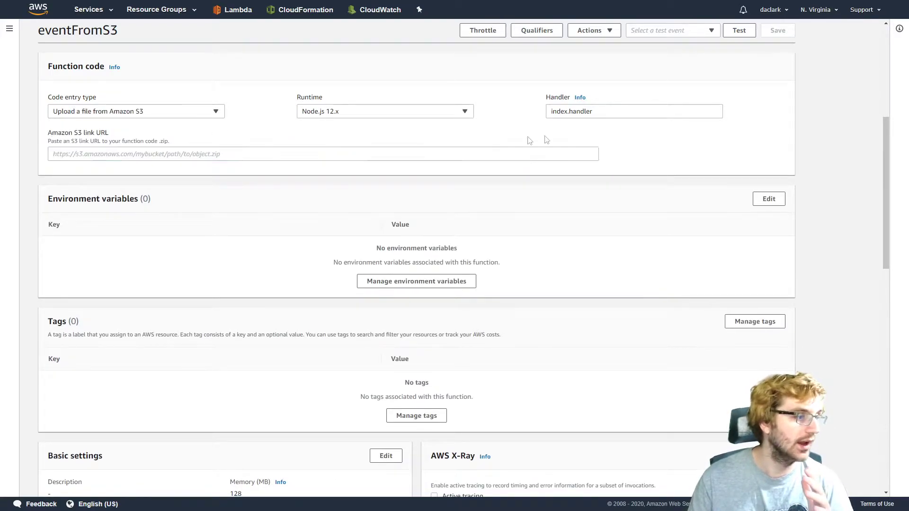
click(192, 113)
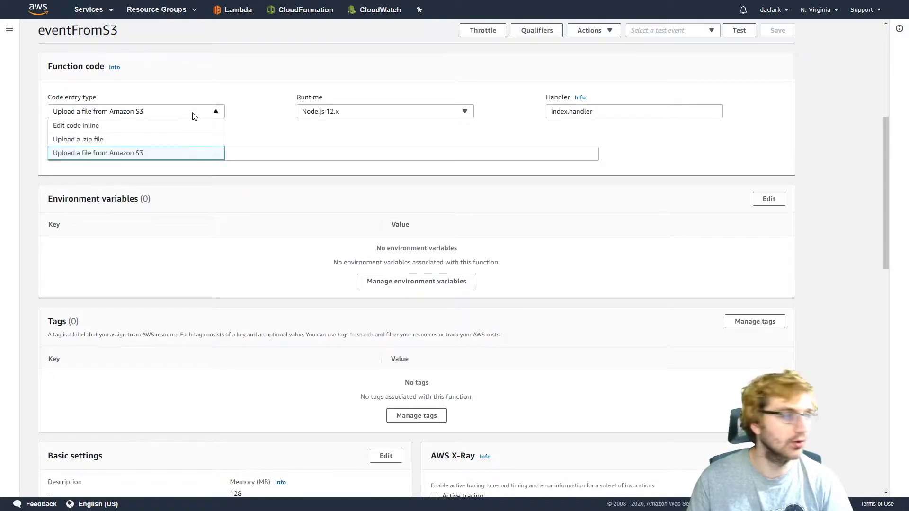
click(182, 128)
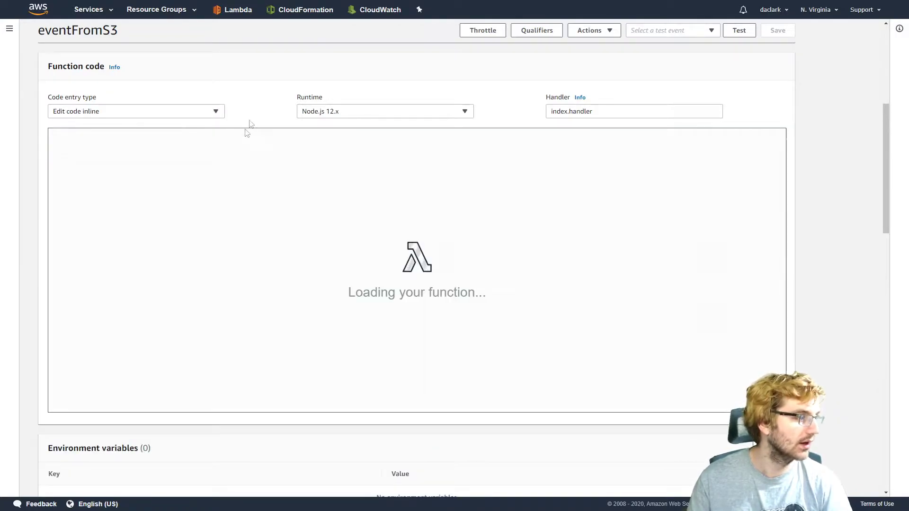
Examine the environment variables editor, leave it without adding a variable, and look over the function's tags section.
scroll(284, 157, down, 7)
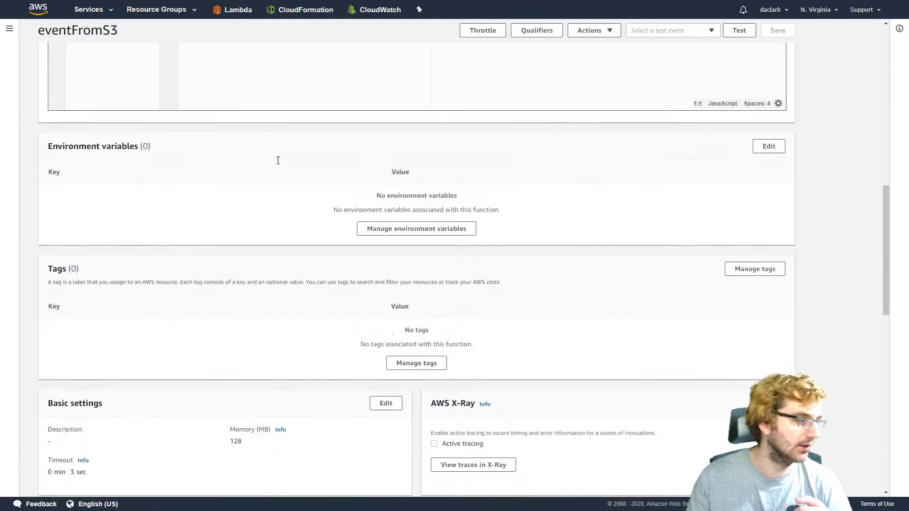
click(386, 200)
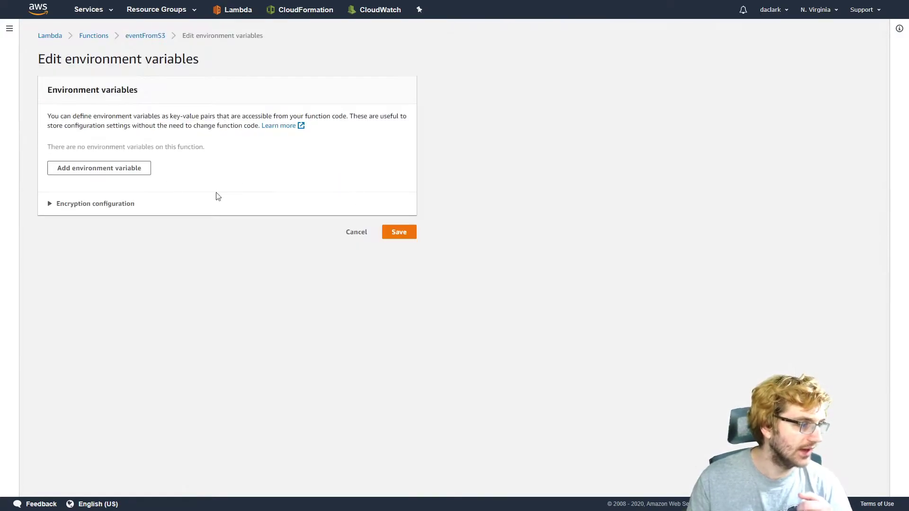
click(349, 235)
scroll(426, 246, down, 10)
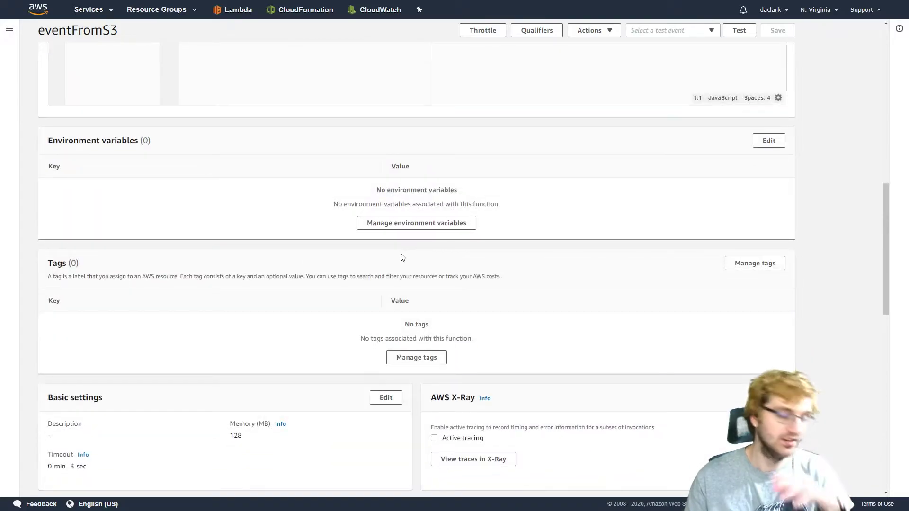
scroll(396, 259, down, 2)
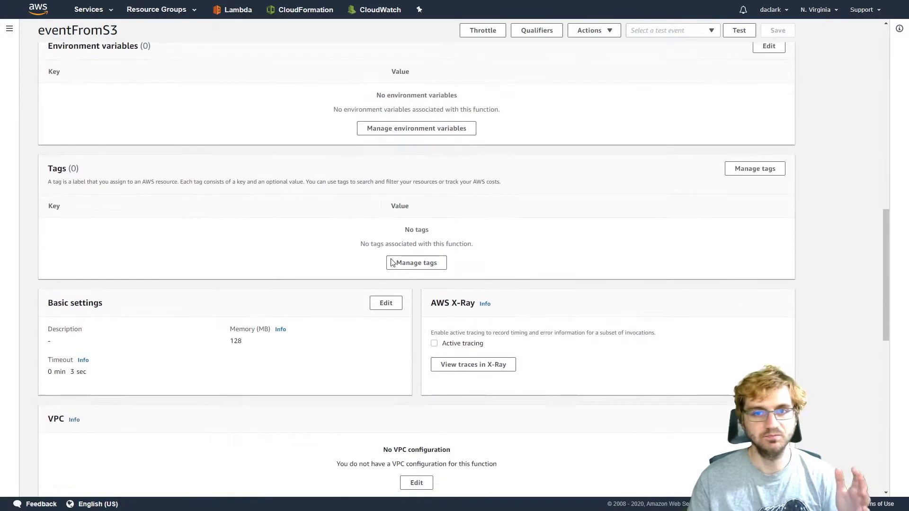
scroll(367, 264, down, 1)
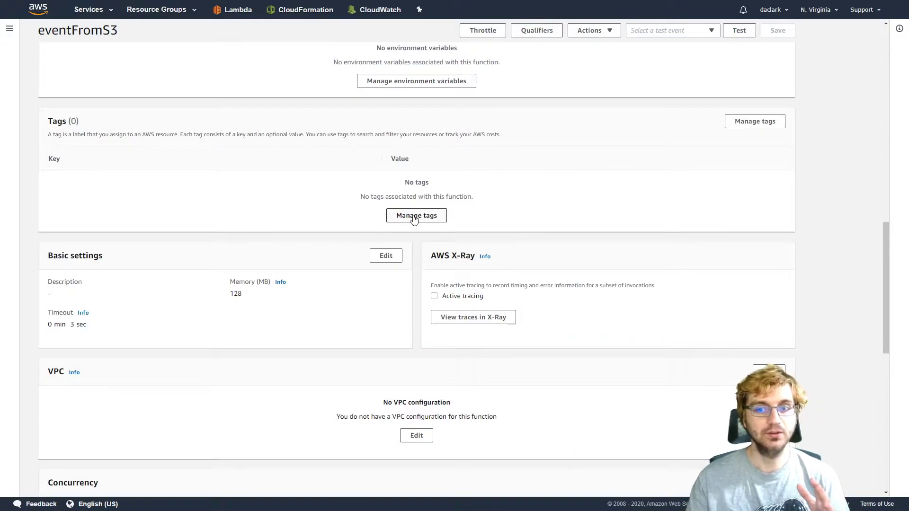
scroll(415, 217, down, 2)
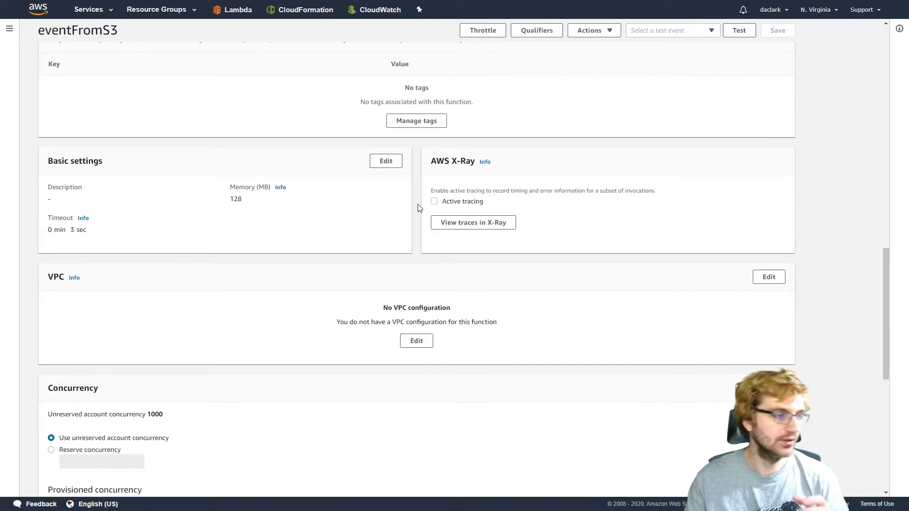
Read the AWS X-Ray active tracing description, view the function's traces in X-Ray, and return to the function.
mouse_move(656, 190)
mouse_down()
mouse_move(516, 189)
mouse_move(656, 190)
mouse_up()
click(506, 191)
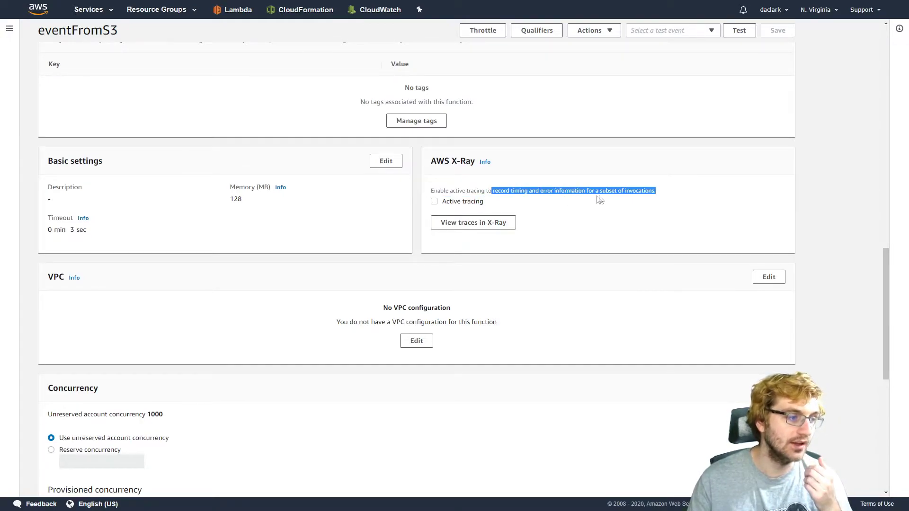
click(665, 195)
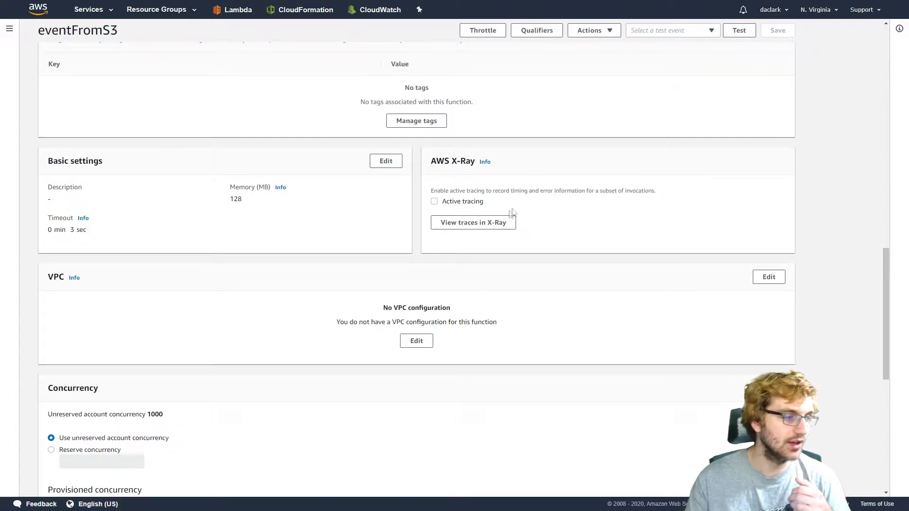
click(495, 223)
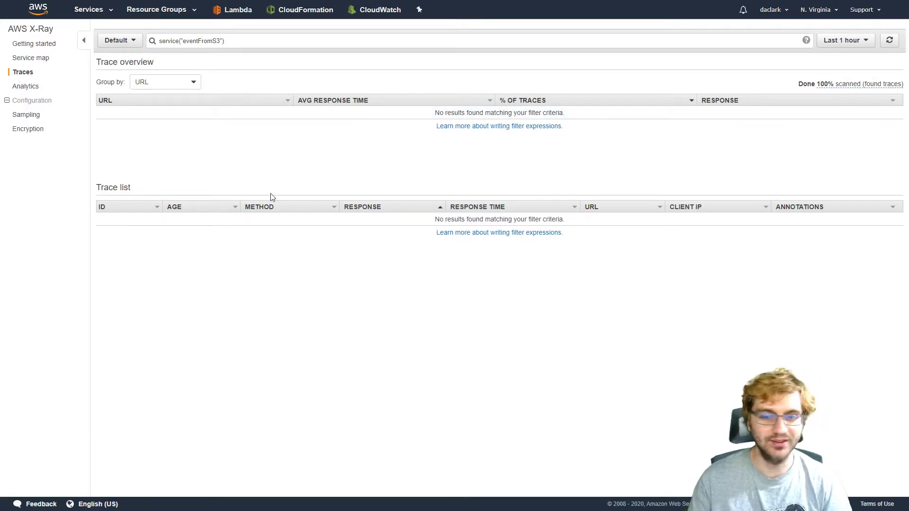
key(alt+Left)
Open the function's basic settings for editing, leaving the description empty.
scroll(417, 185, down, 1)
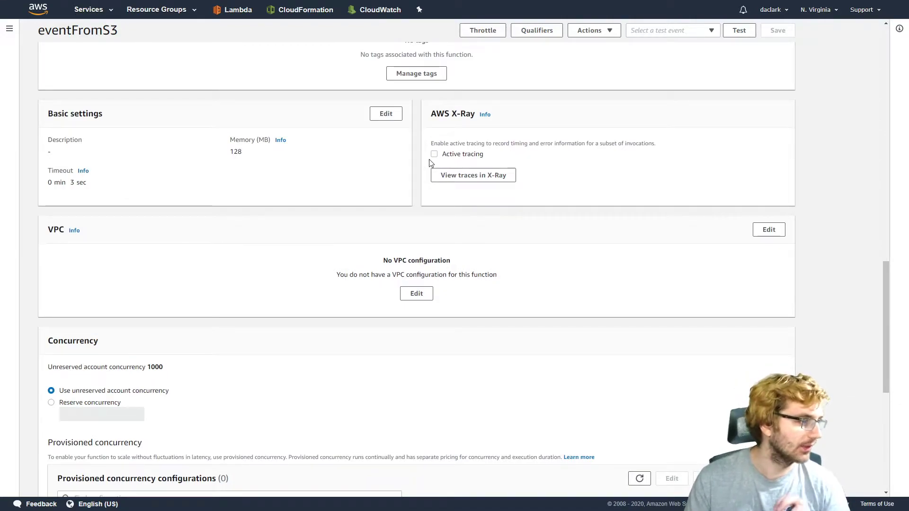
scroll(369, 136, down, 1)
scroll(370, 136, up, 1)
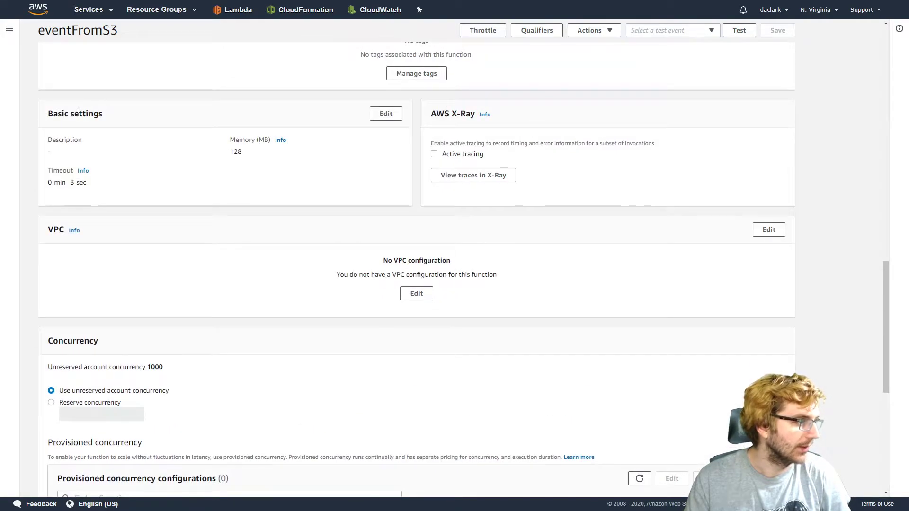
click(384, 116)
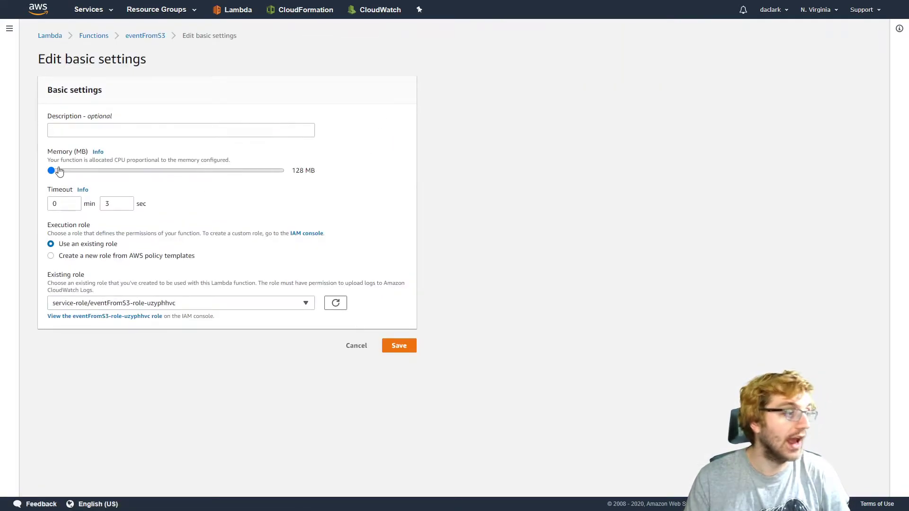
click(87, 131)
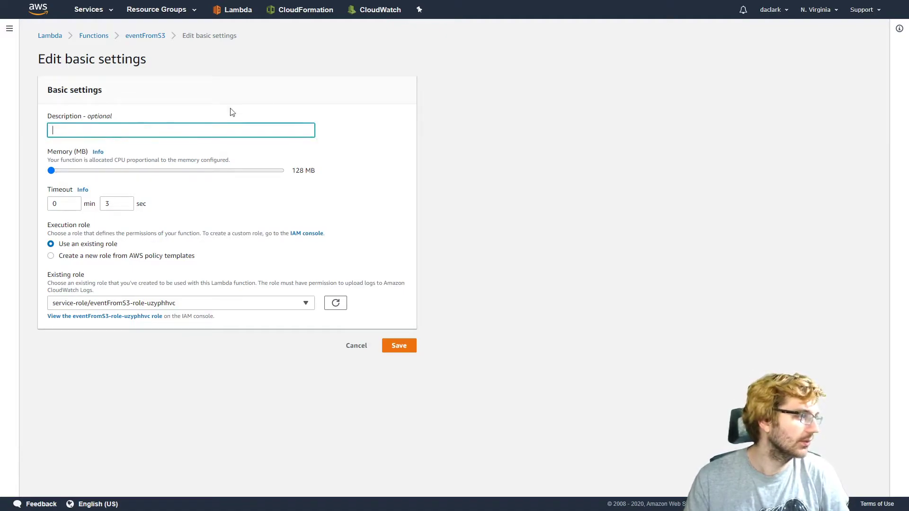
click(114, 147)
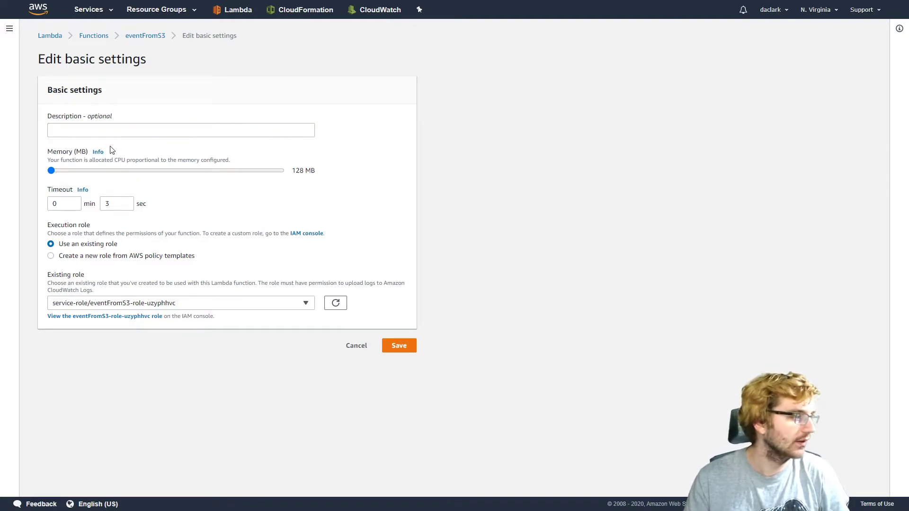
Try out the function's memory range by raising it to 3008 MB and lowering it to 1600 MB.
drag(51, 171, 158, 174)
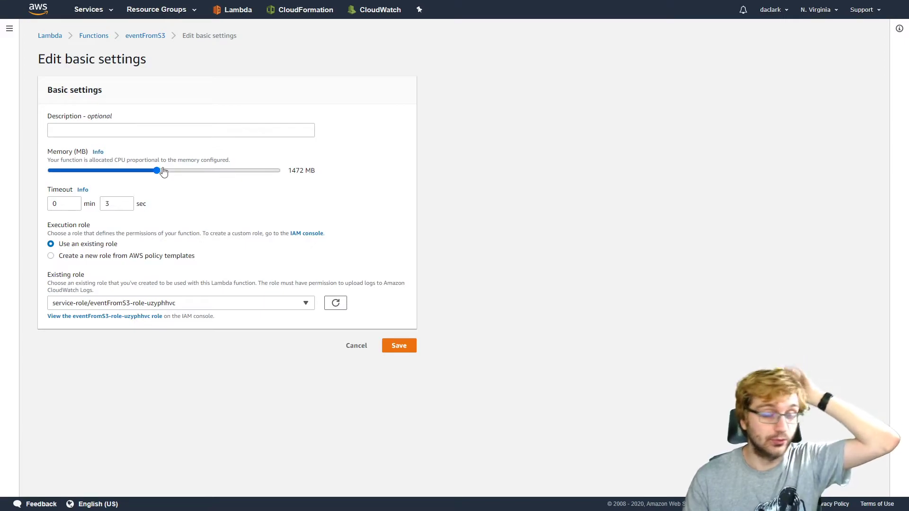
drag(161, 173, 328, 181)
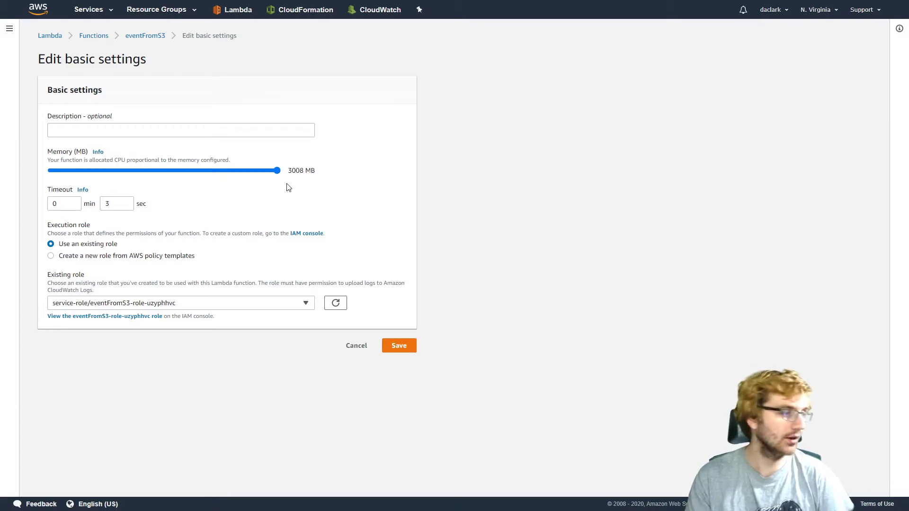
drag(158, 163, 338, 171)
click(338, 170)
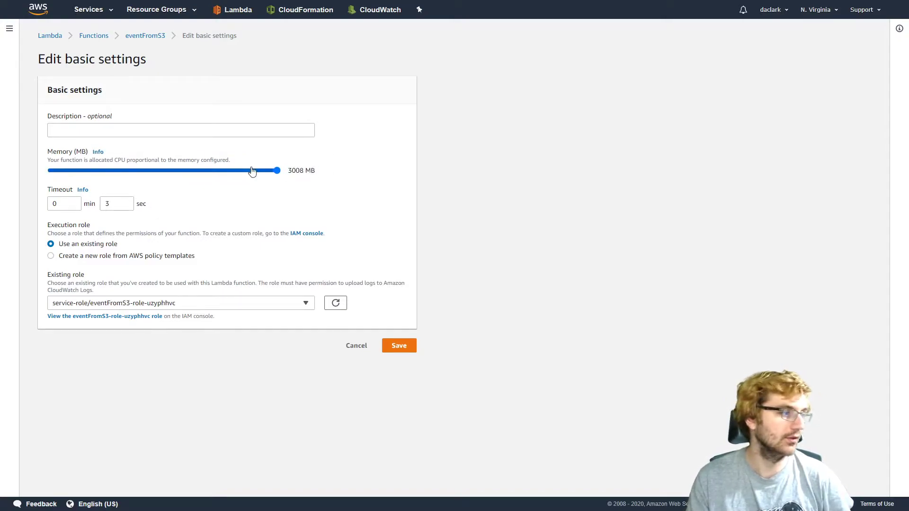
drag(252, 171, 166, 201)
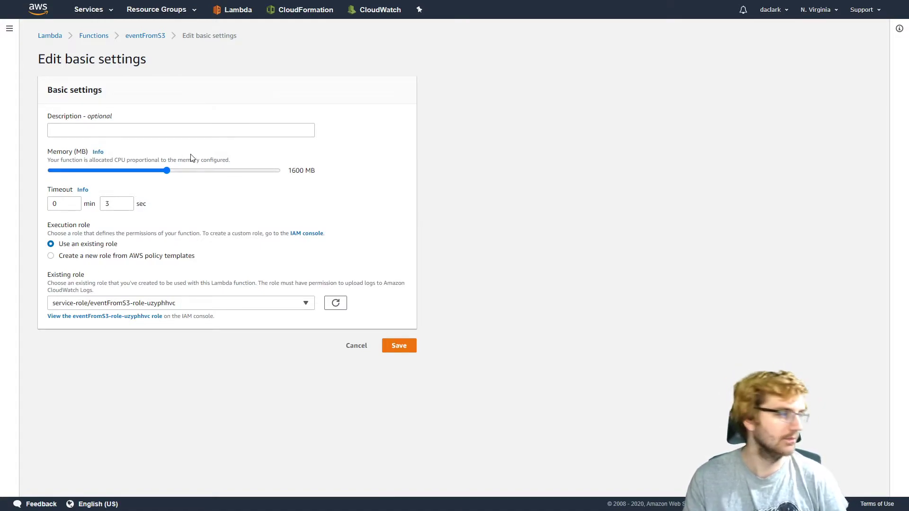
Raise the function's timeout past the limit, and reduce it to 15 minutes 0 seconds.
click(58, 204)
click(116, 199)
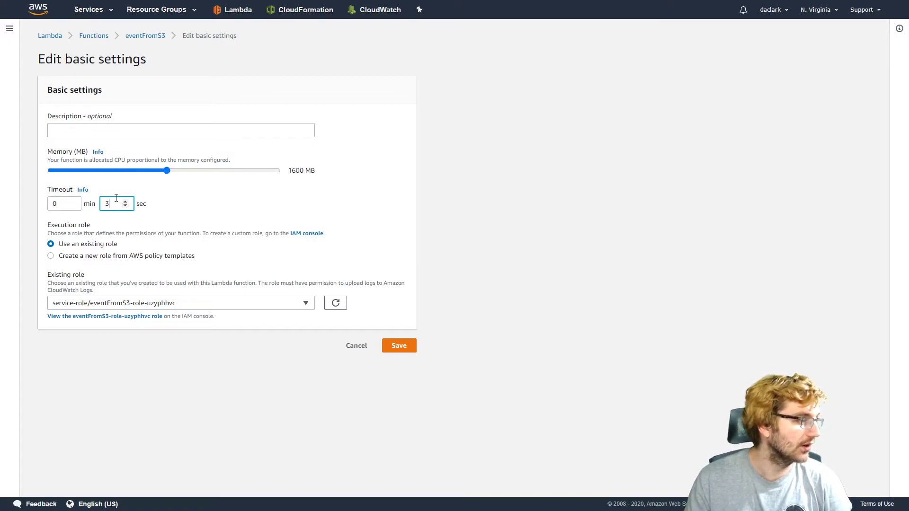
click(72, 202)
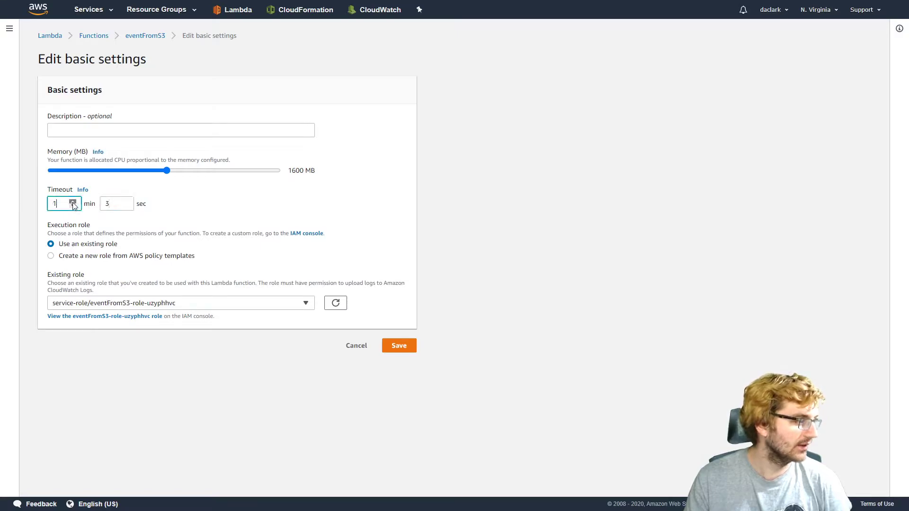
click(73, 202)
click(73, 202)
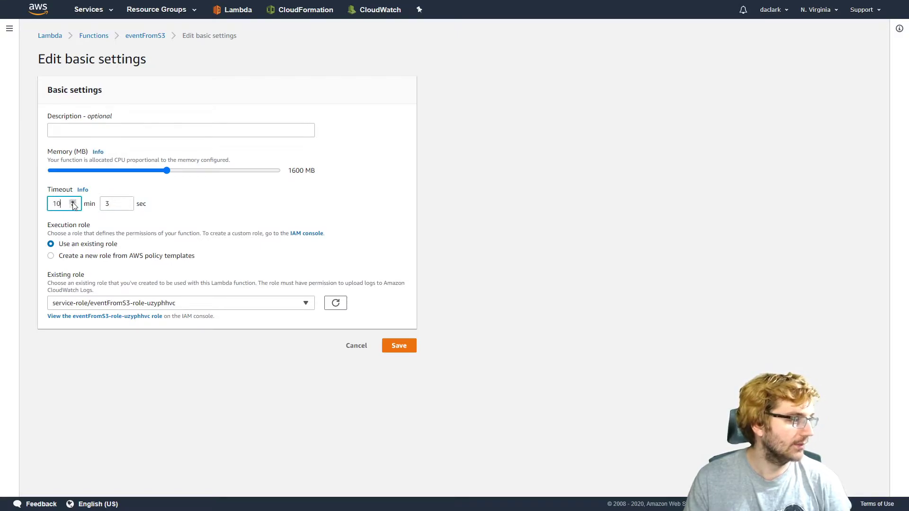
click(73, 202)
click(73, 202)
click(73, 202)
click(73, 202)
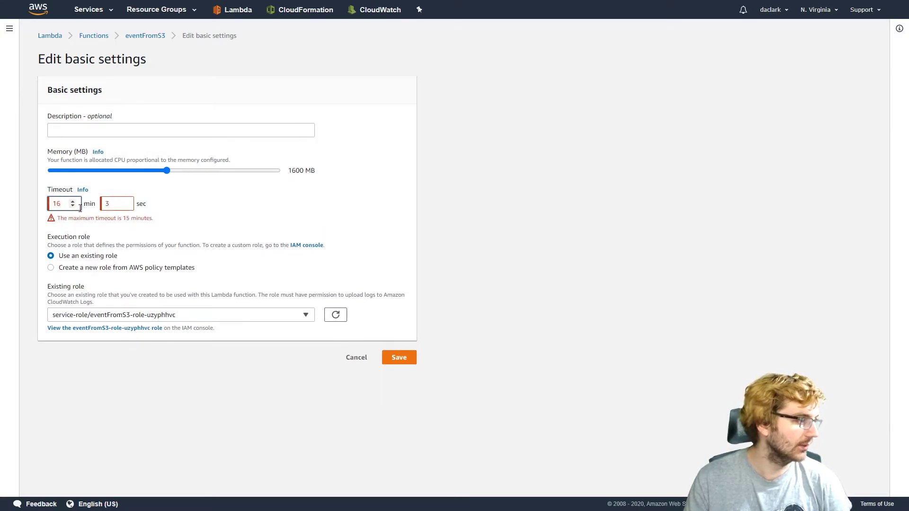
click(73, 205)
click(125, 206)
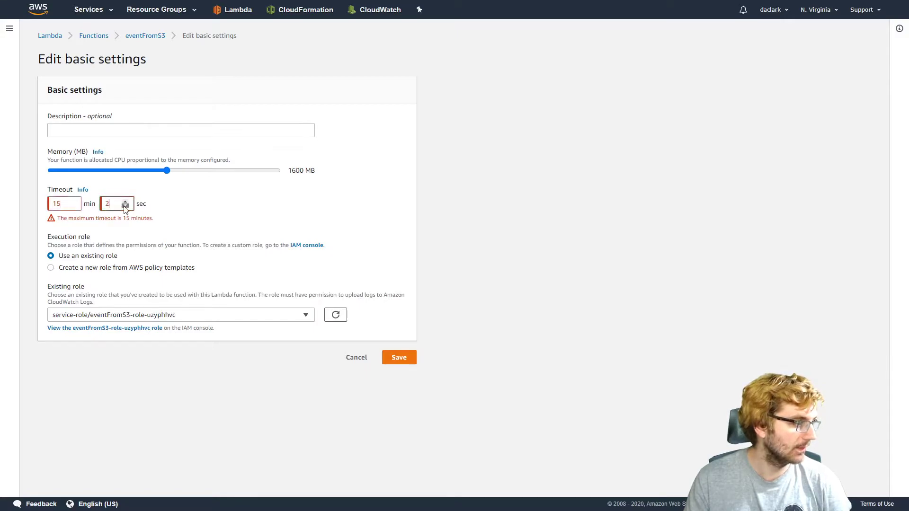
click(125, 205)
click(125, 205)
click(294, 217)
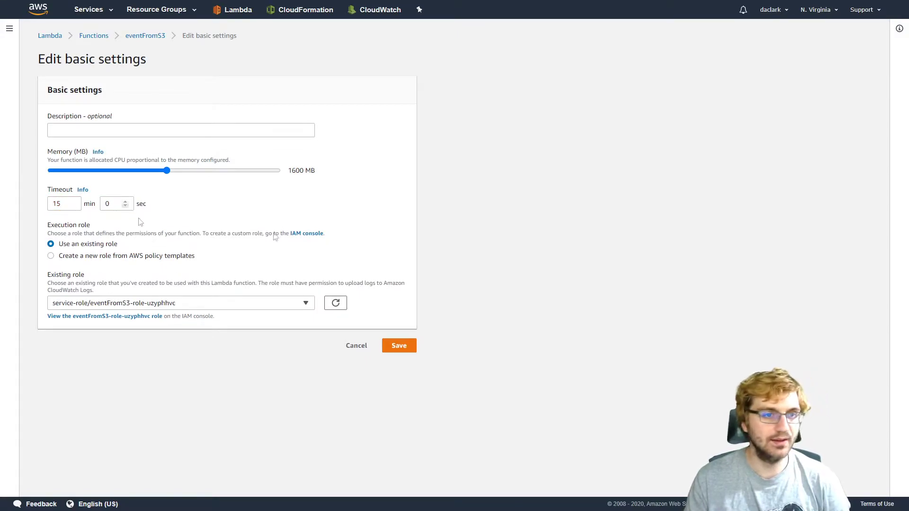
drag(50, 188, 21, 189)
click(97, 207)
click(33, 189)
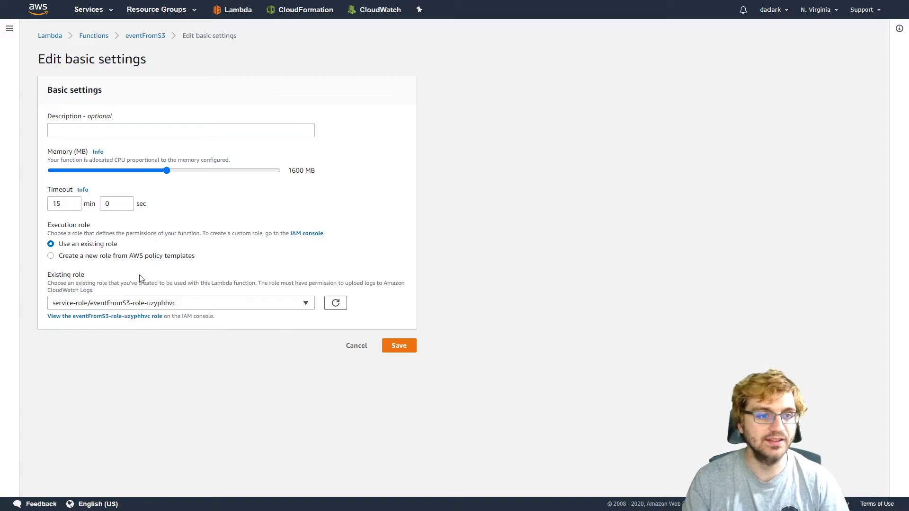
click(182, 302)
click(181, 302)
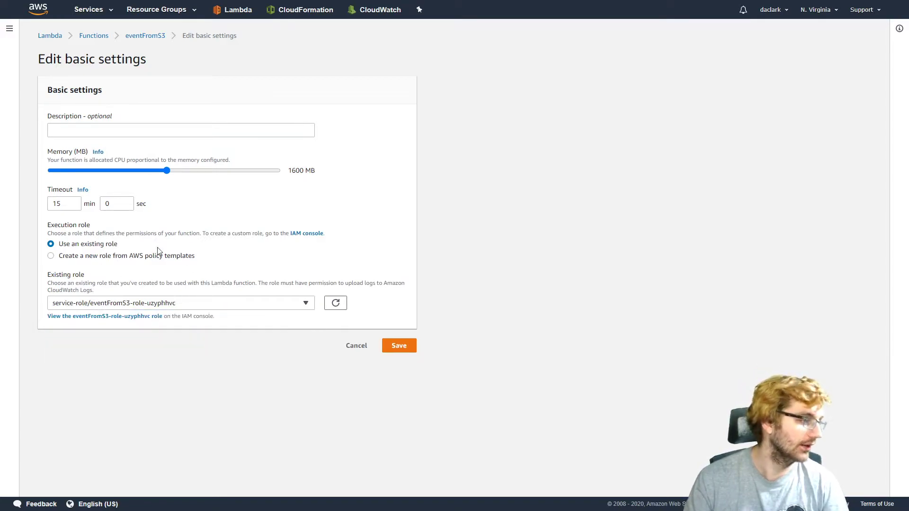
Set the memory to 128 MB and the timeout to 0 min 3 sec, and save the basic settings.
drag(166, 172, 40, 180)
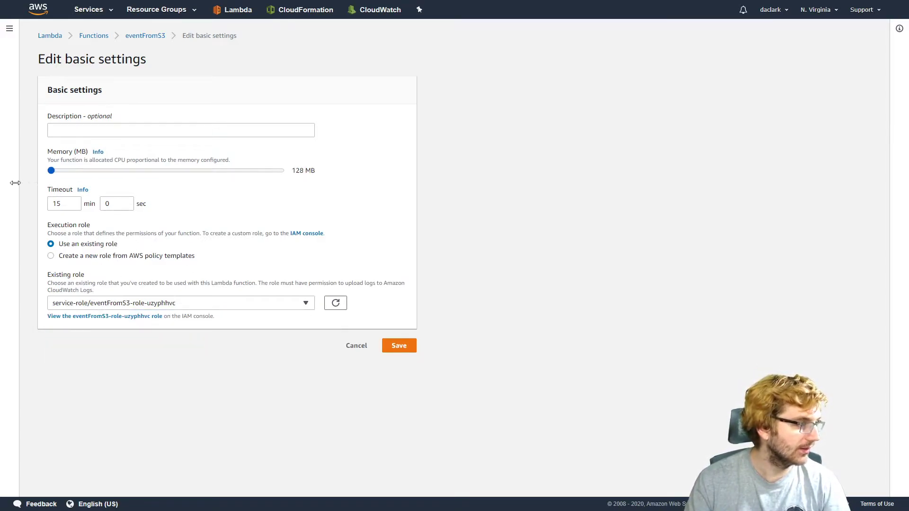
click(62, 204)
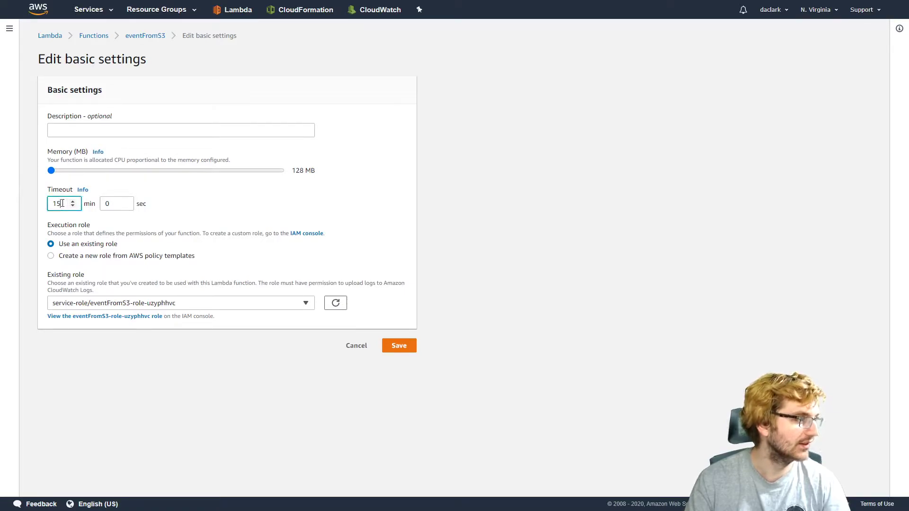
key(BackSpace)
key(BackSpace)
click(117, 203)
double_click(125, 202)
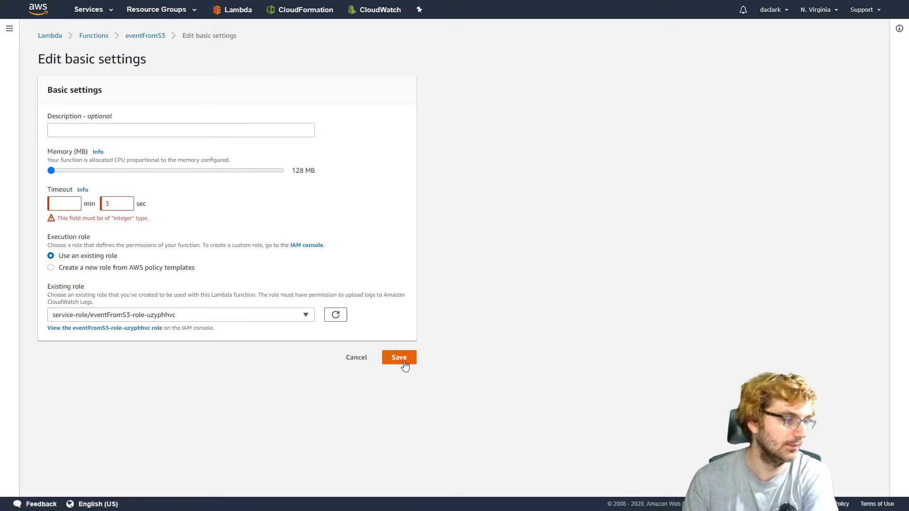
click(73, 202)
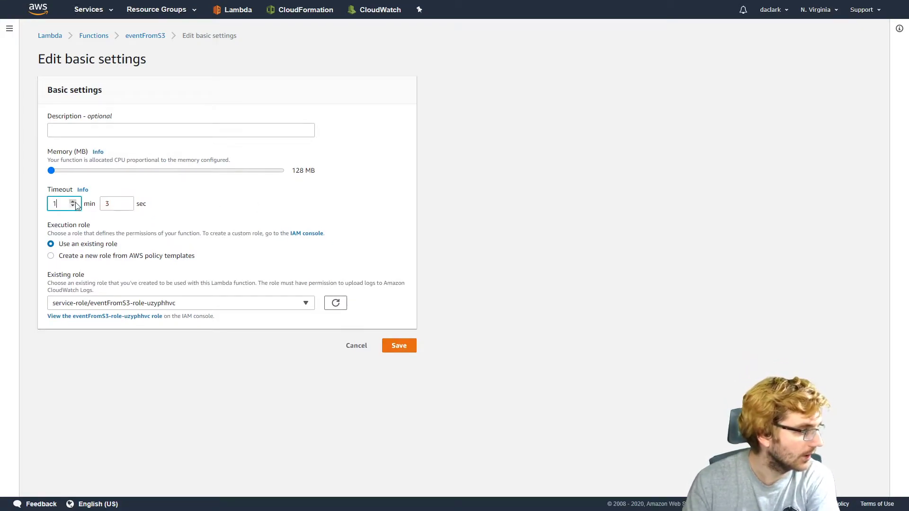
click(73, 205)
click(392, 336)
click(394, 343)
Examine the function's VPC configuration and its concurrency settings, including the unreserved account concurrency.
scroll(398, 321, down, 10)
scroll(399, 321, down, 9)
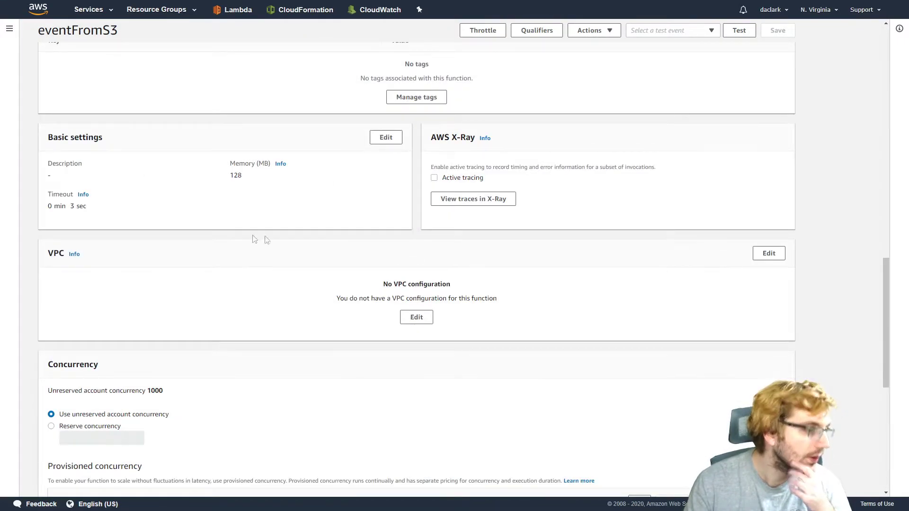
drag(385, 294, 433, 285)
click(428, 287)
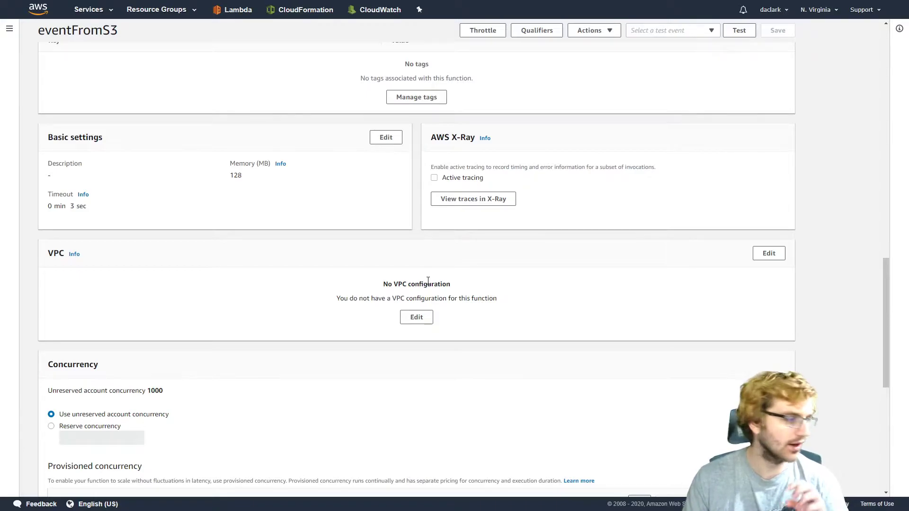
scroll(379, 289, down, 3)
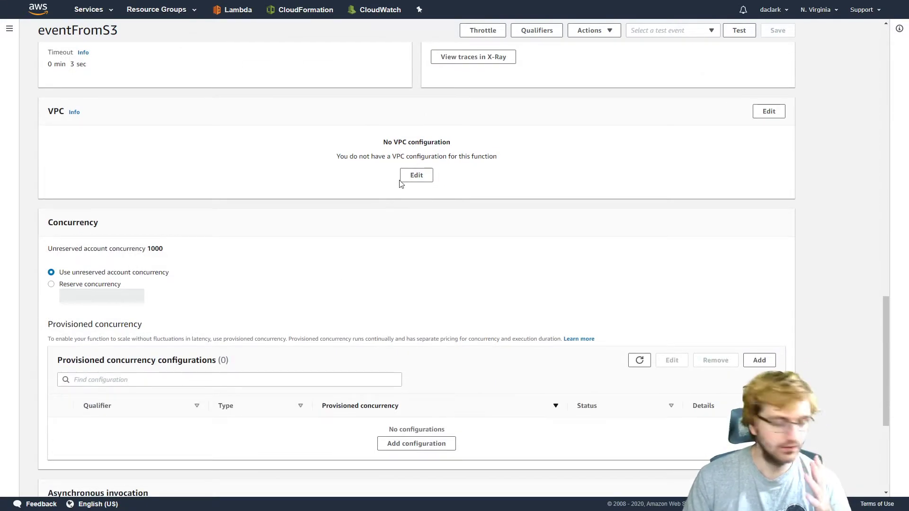
scroll(401, 183, down, 1)
scroll(401, 188, down, 2)
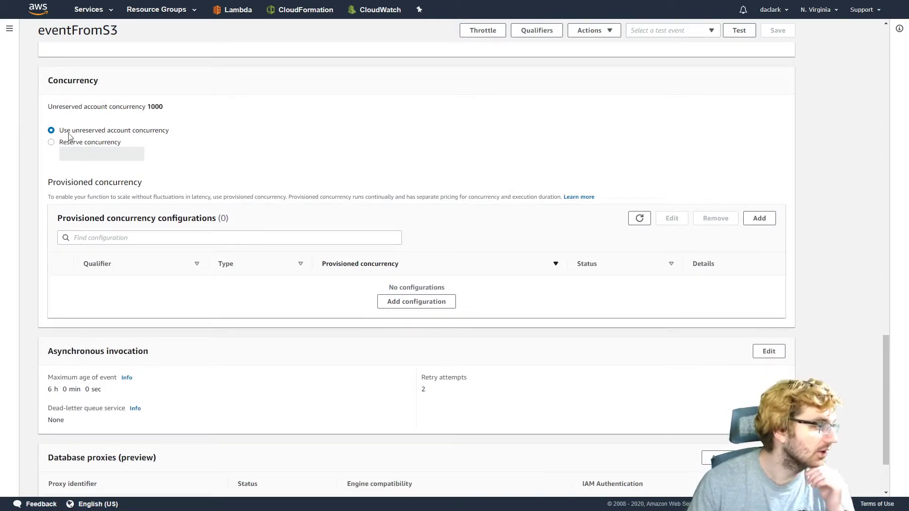
drag(69, 106, 160, 107)
click(193, 103)
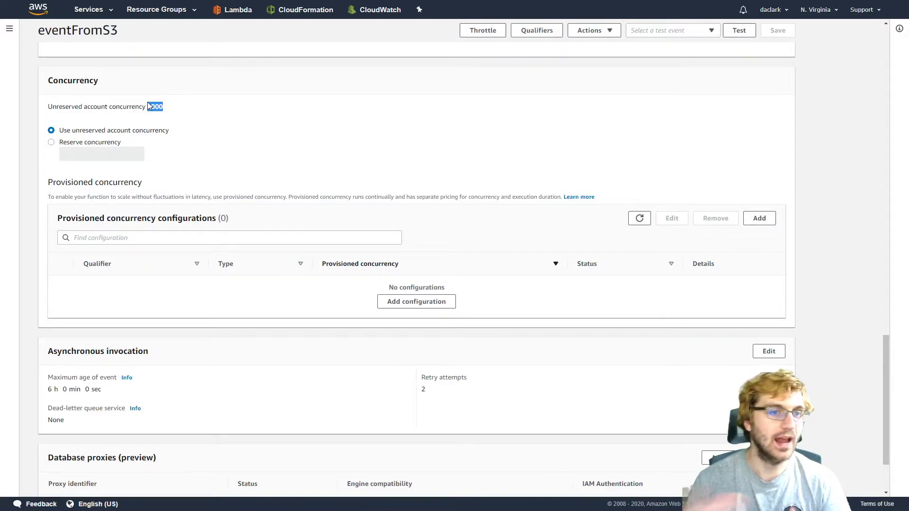
Try out reserved concurrency for the function with a value of 0, and switch back to unreserved account concurrency.
click(76, 142)
click(100, 156)
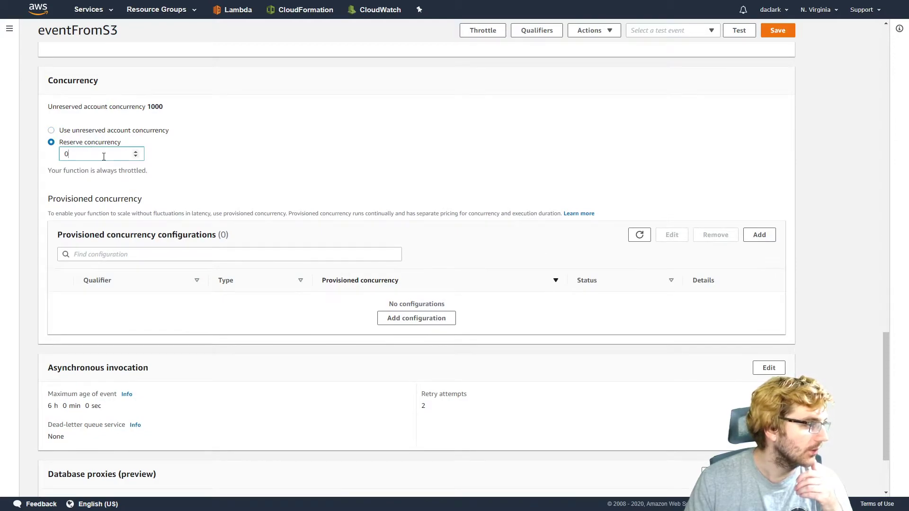
drag(64, 173, 90, 171)
click(118, 146)
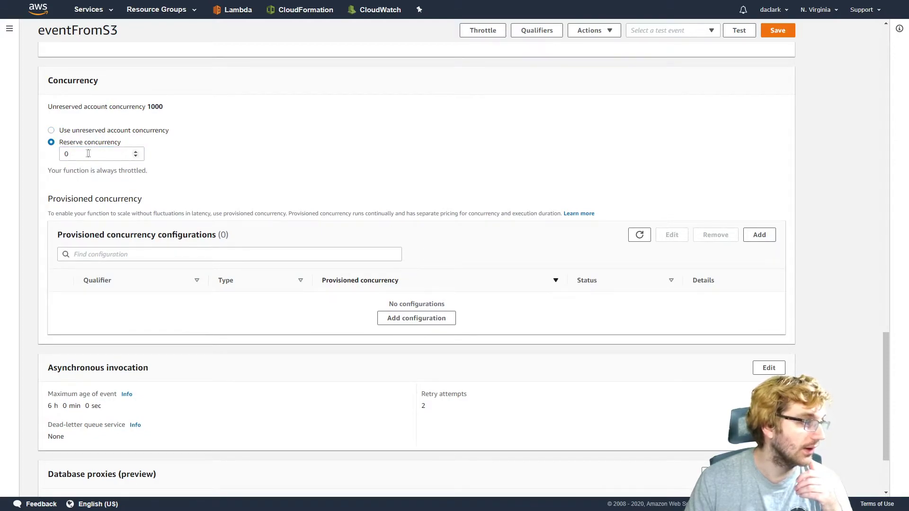
click(136, 152)
click(136, 152)
click(136, 156)
click(135, 156)
click(136, 156)
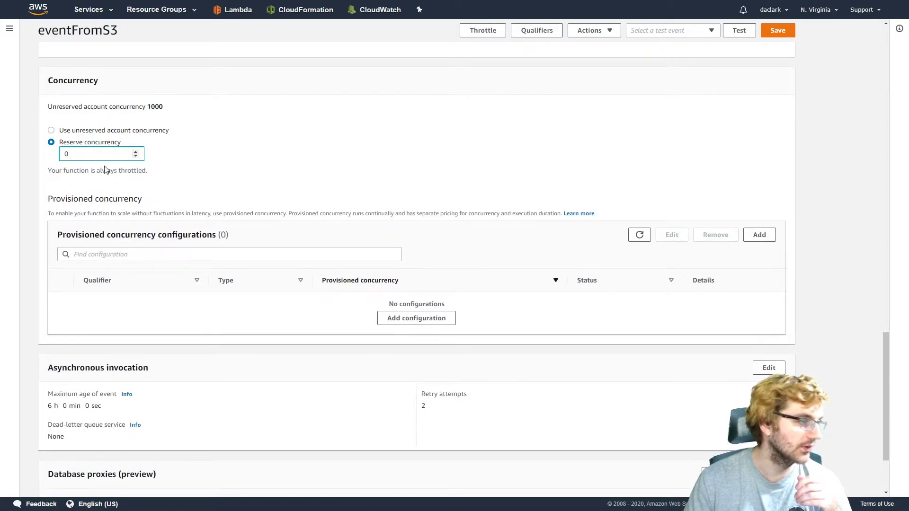
click(51, 130)
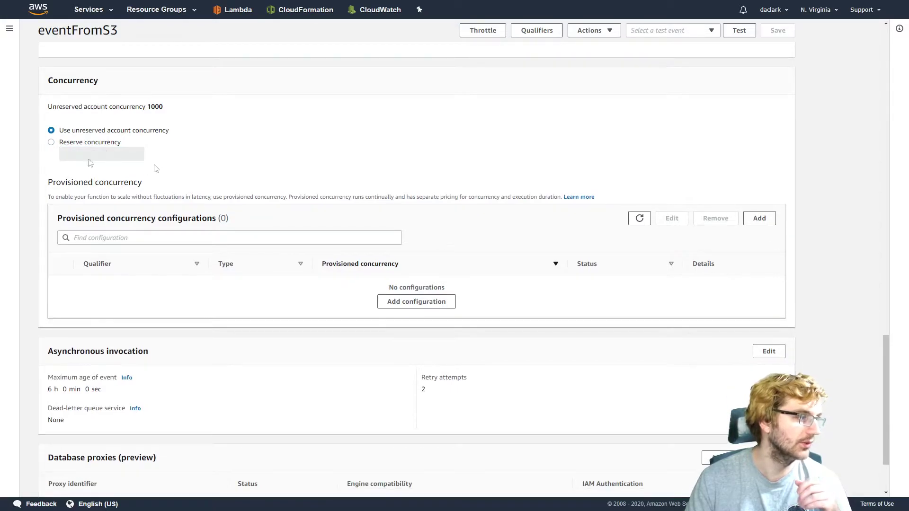
Open the asynchronous invocation configuration for editing and examine the maximum age of event and retry attempts settings.
scroll(198, 146, down, 2)
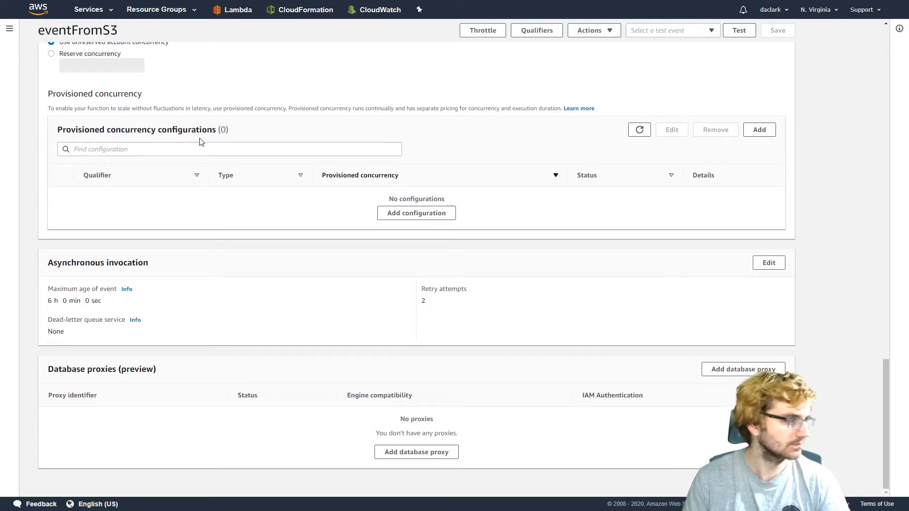
drag(148, 263, 48, 263)
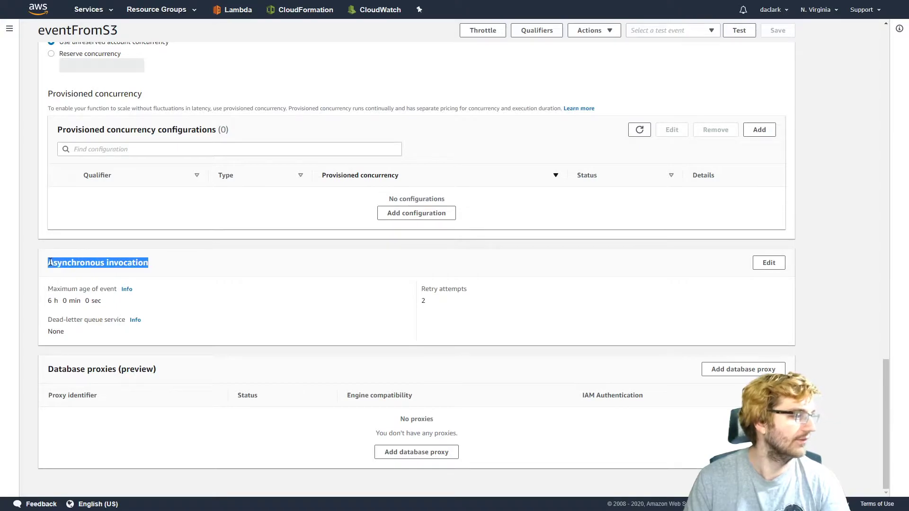
click(50, 263)
click(765, 263)
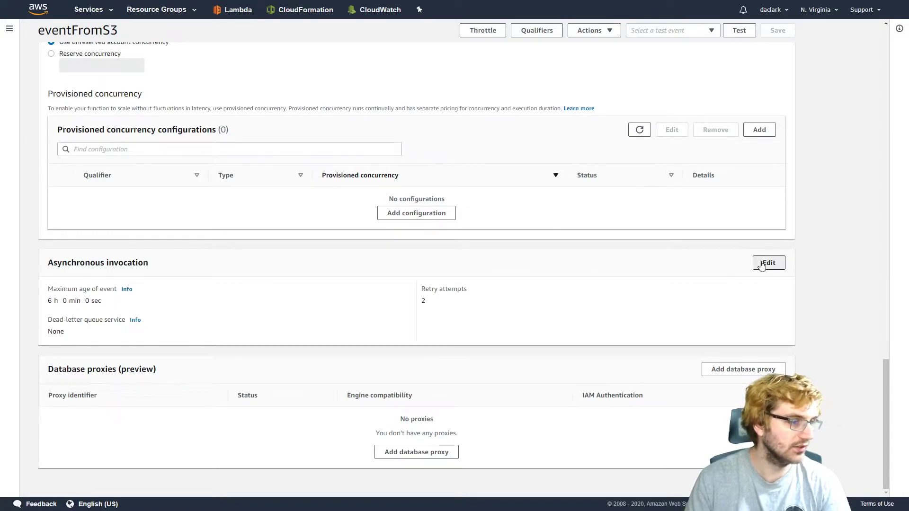
drag(36, 118, 113, 119)
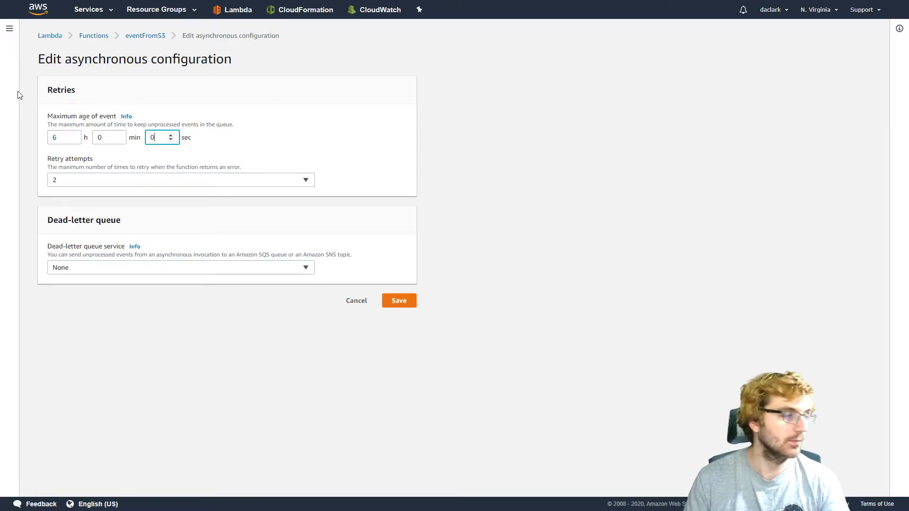
double_click(57, 89)
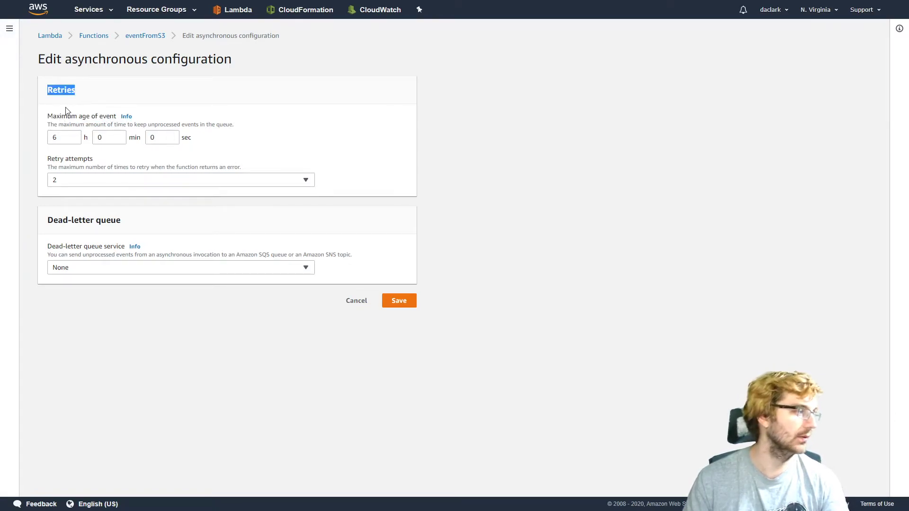
drag(45, 117, 77, 119)
click(71, 131)
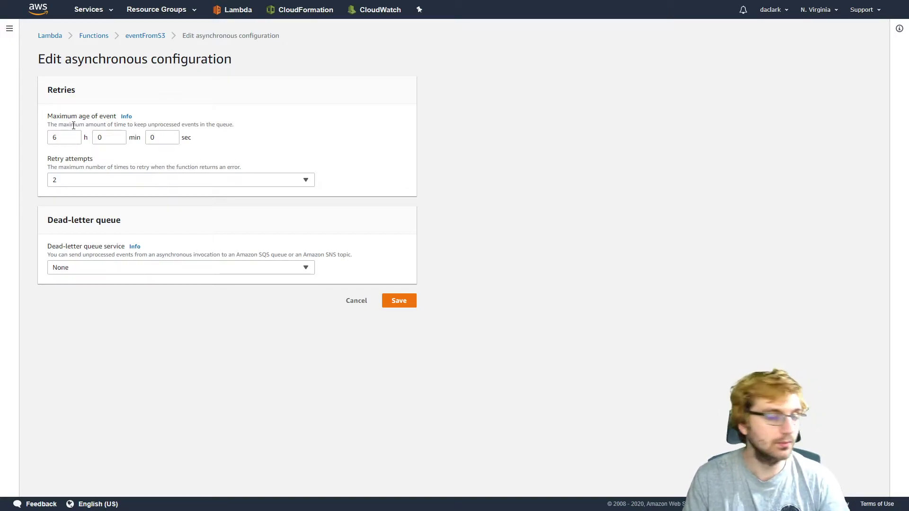
click(115, 184)
click(147, 184)
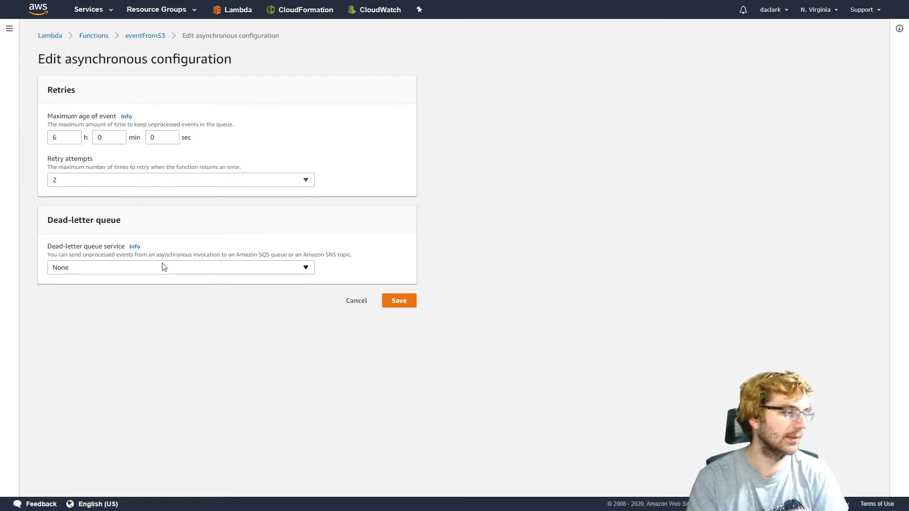
Review the available dead-letter queue services, and leave the asynchronous configuration without saving.
click(163, 268)
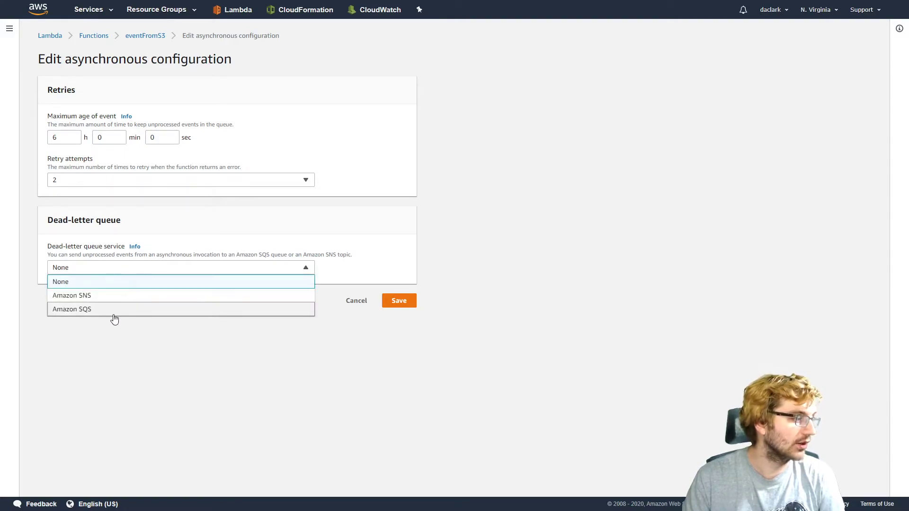
click(118, 334)
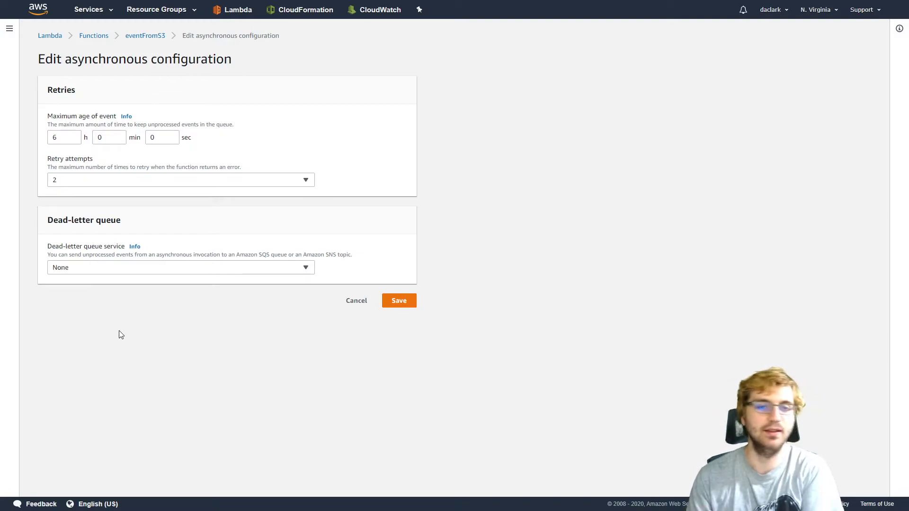
click(126, 268)
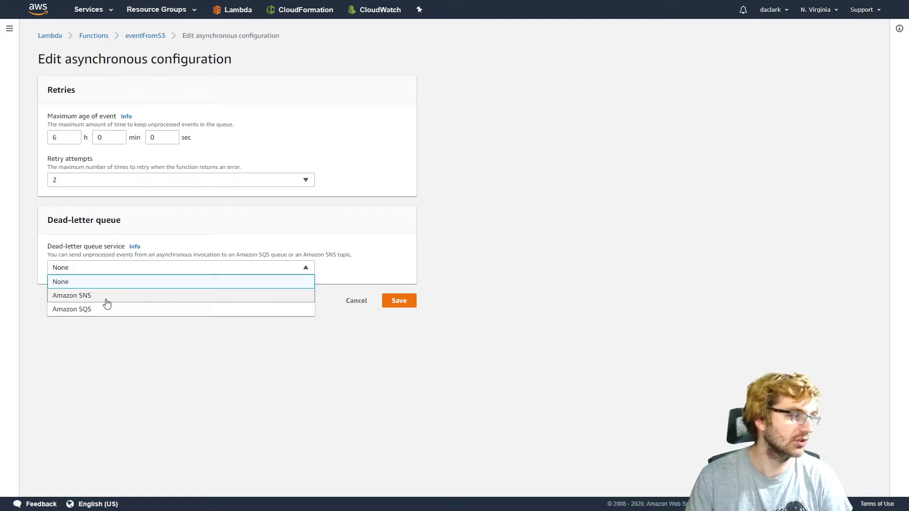
click(365, 326)
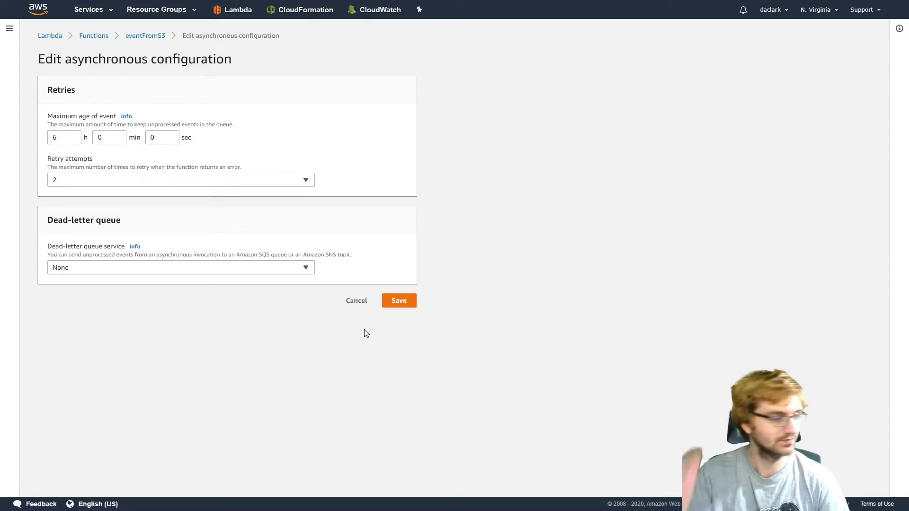
click(367, 305)
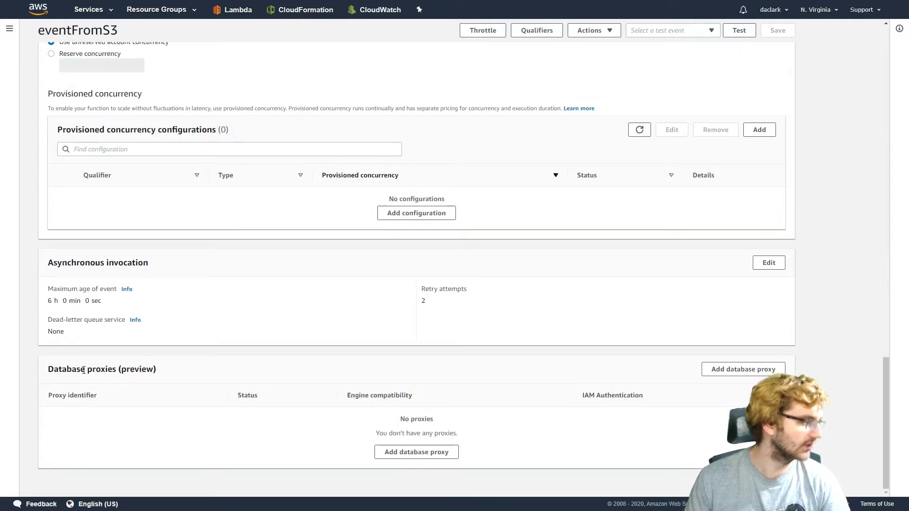
Find the S3 service from the AWS Management Console and open its bucket list.
scroll(84, 370, up, 10)
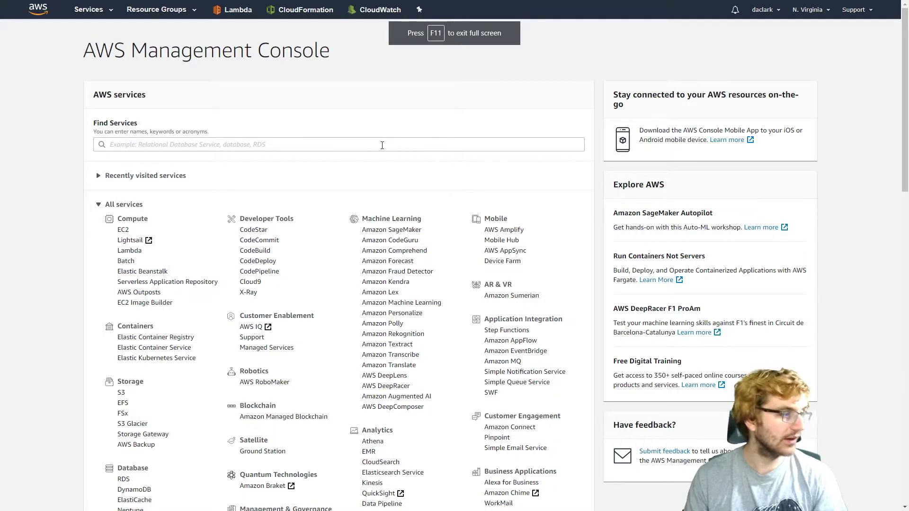
click(381, 145)
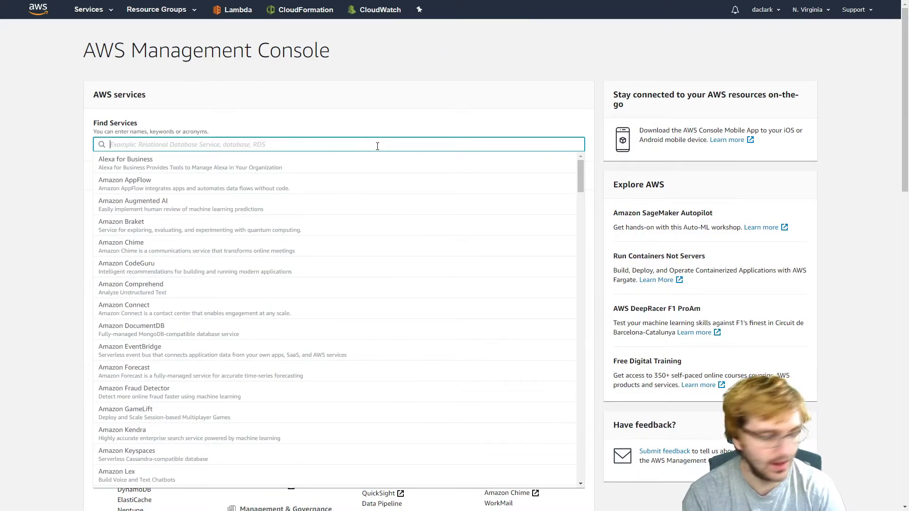
text(s3)
click(361, 161)
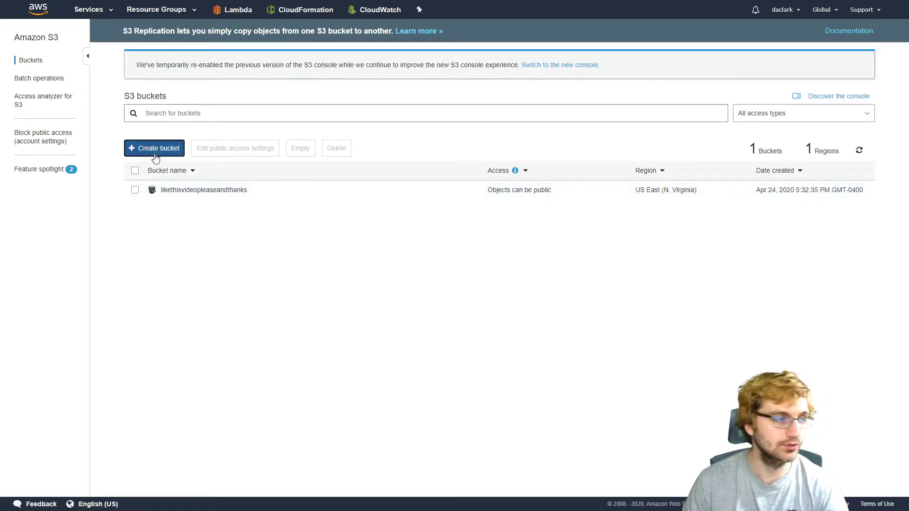
Create an S3 bucket named eventtriggerlambdalikethisvideoplease in the US East (N. Virginia) region.
click(156, 156)
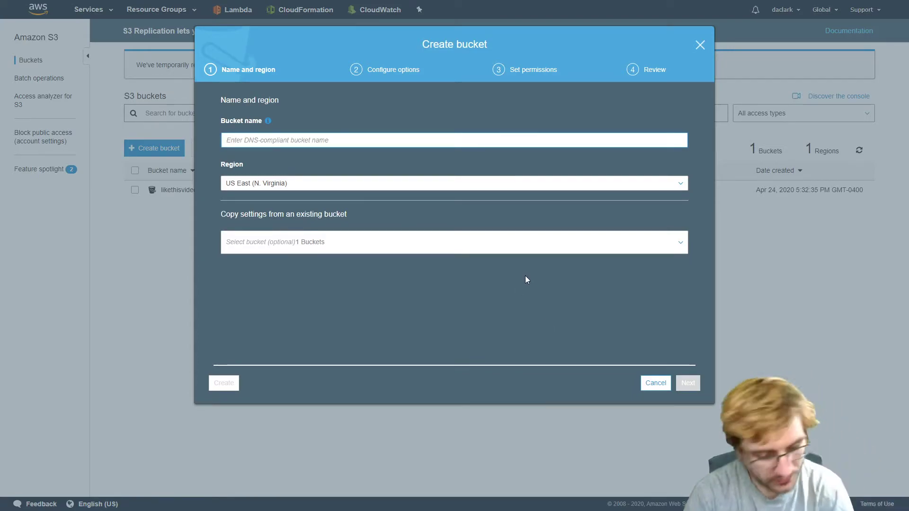
text(eventt)
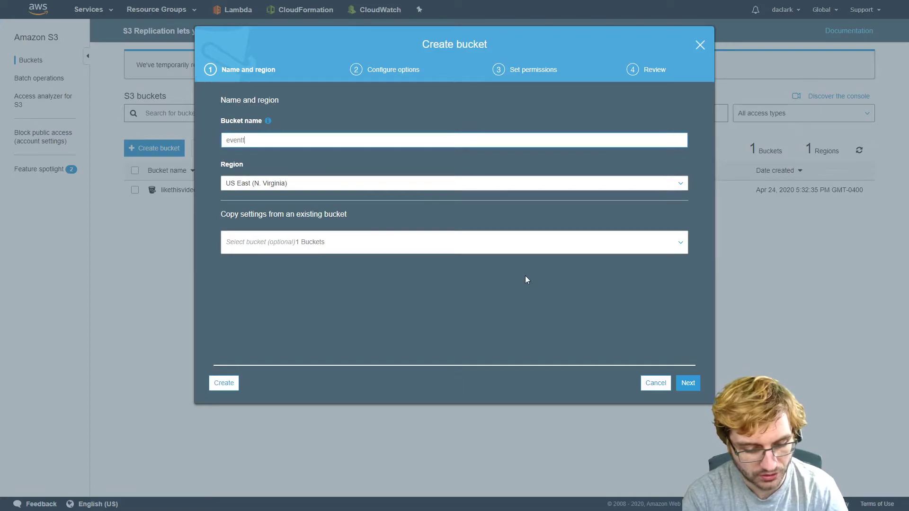
text(riggerlambda)
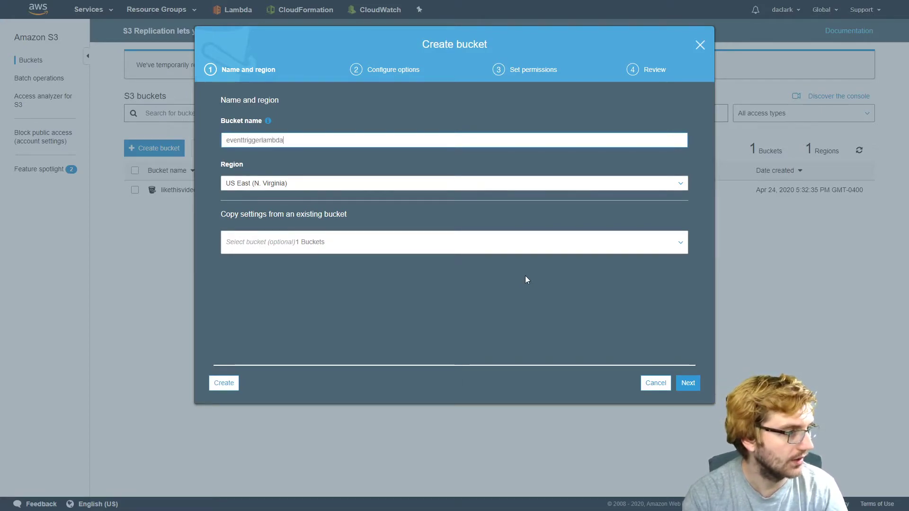
text(likethisv)
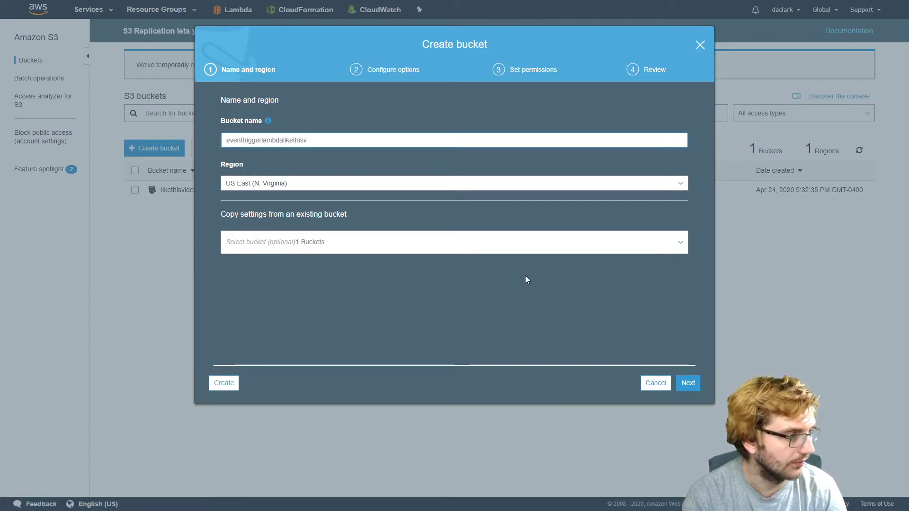
text(ideoplease)
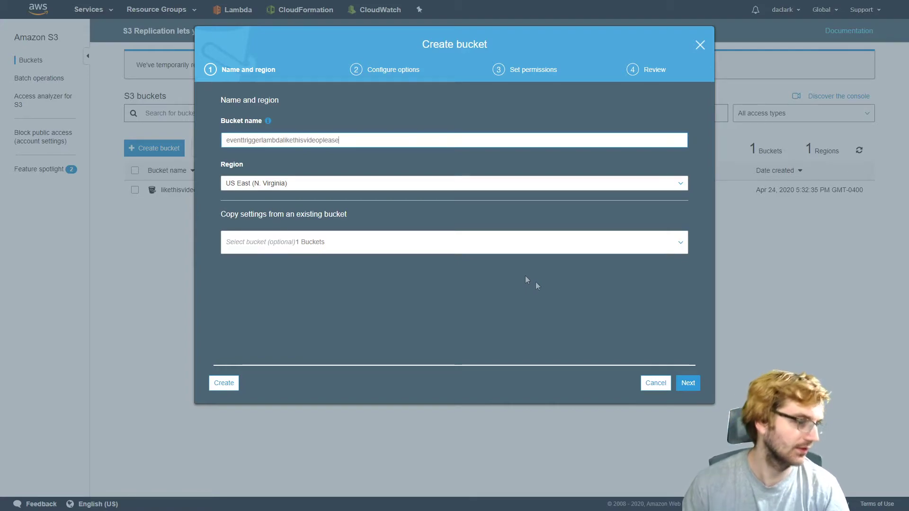
click(687, 384)
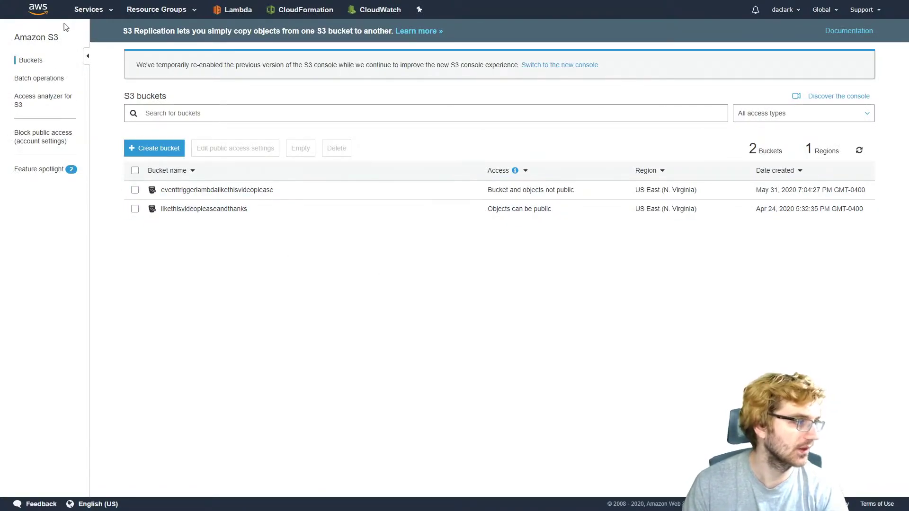
Go back to the Lambda service, open the eventFromS3 function and start adding a trigger to it.
click(37, 9)
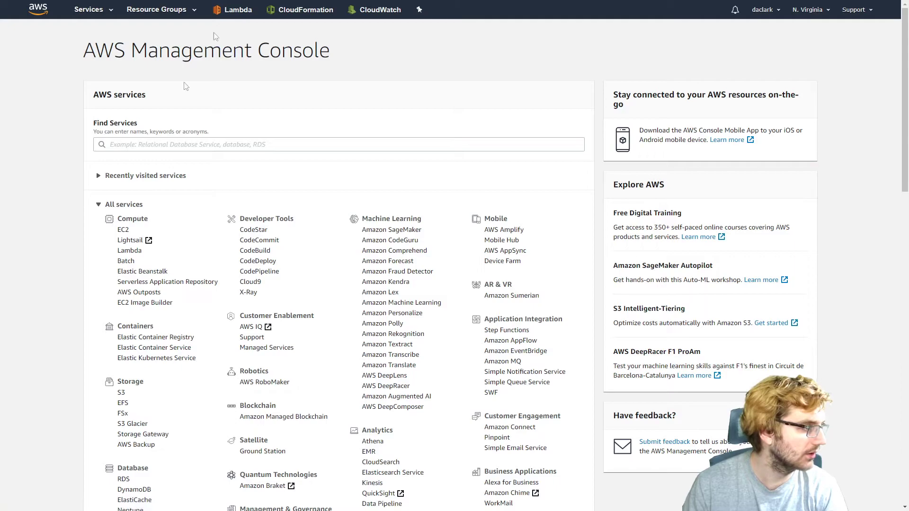
click(132, 251)
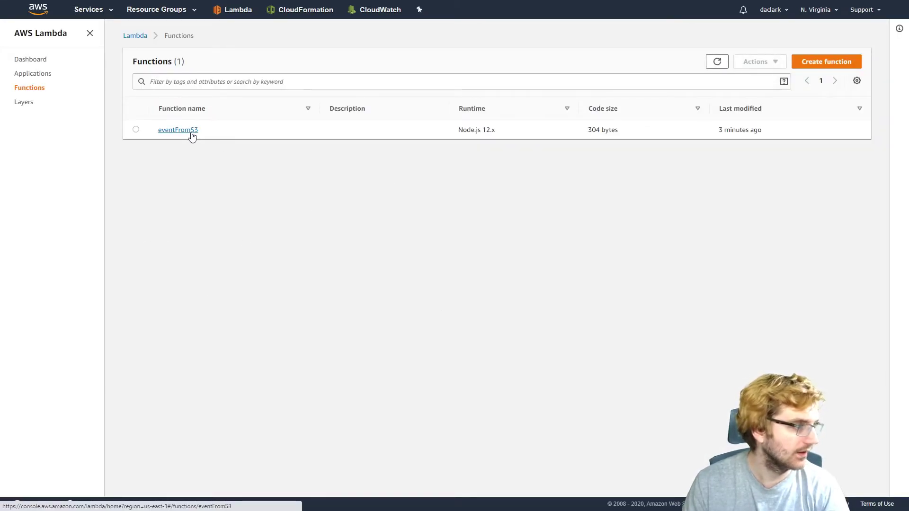
click(192, 134)
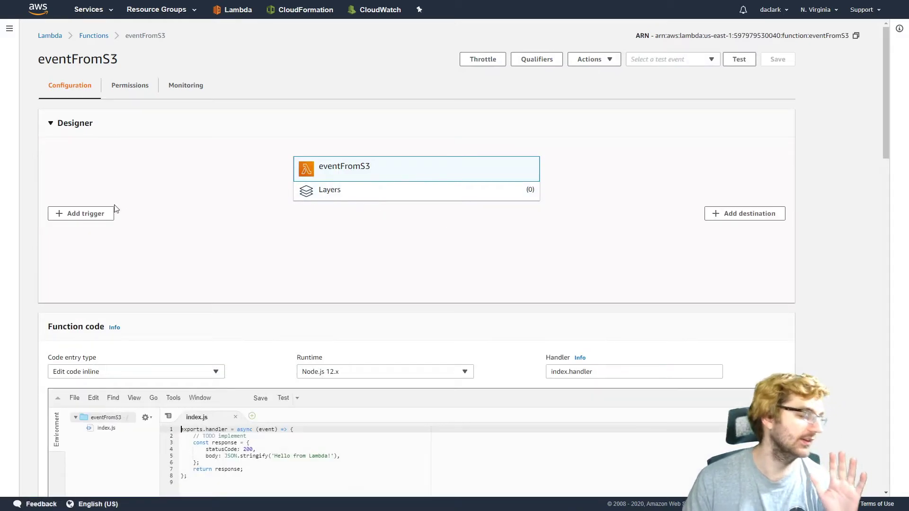
click(88, 215)
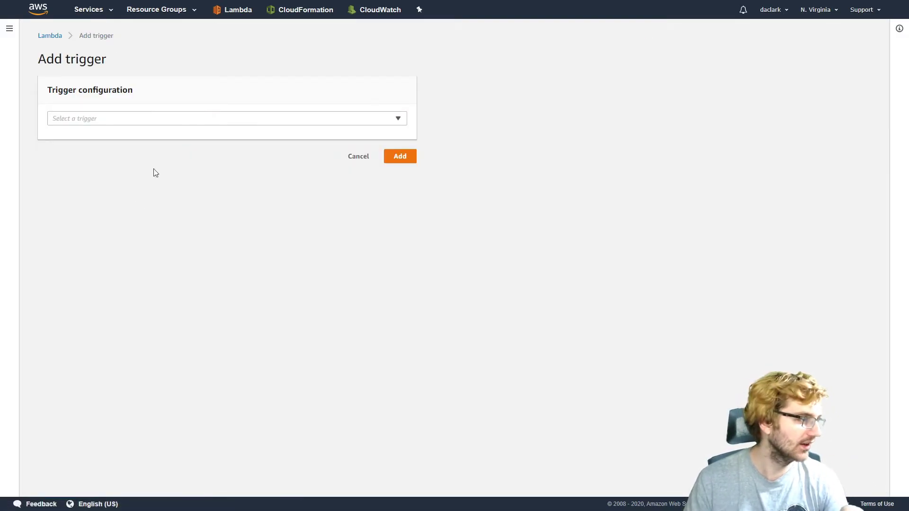
Examine the available trigger sources for the function, including the AWS services and the partner event sources.
click(153, 123)
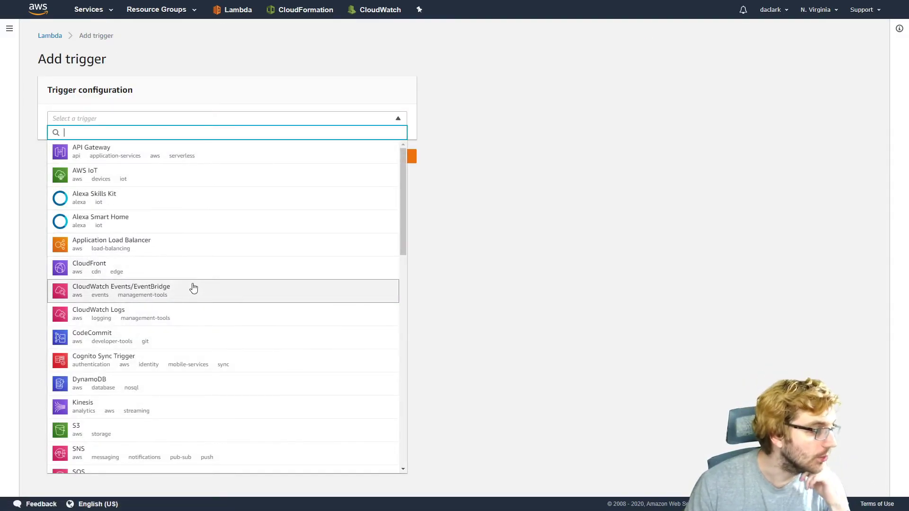
scroll(199, 284, down, 5)
scroll(208, 289, down, 10)
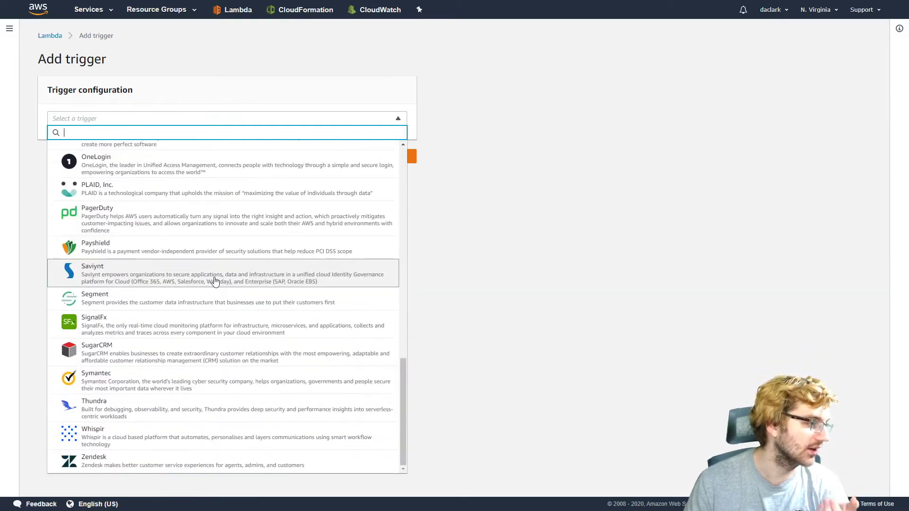
scroll(221, 292, up, 10)
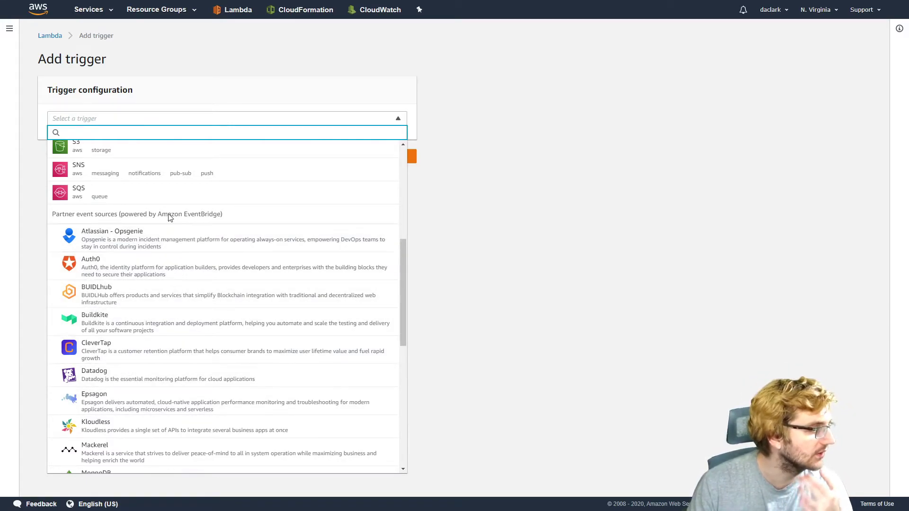
scroll(158, 270, down, 4)
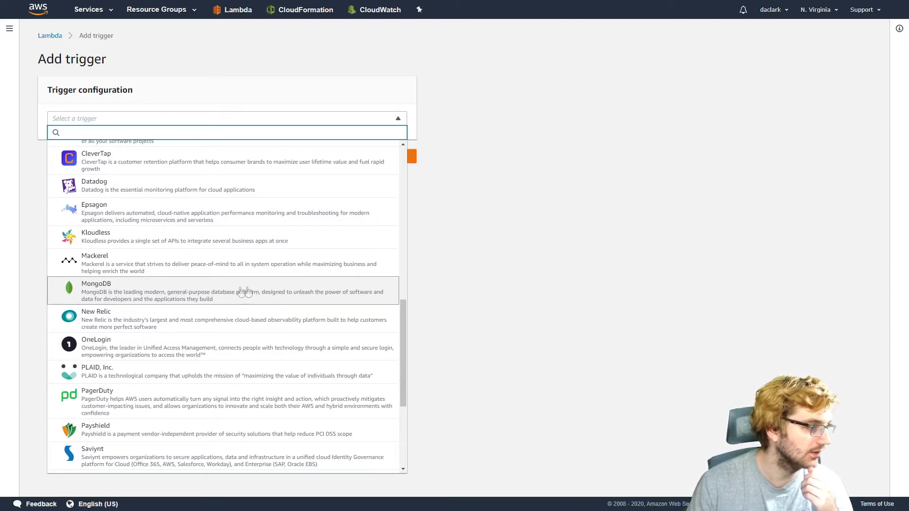
scroll(252, 295, down, 4)
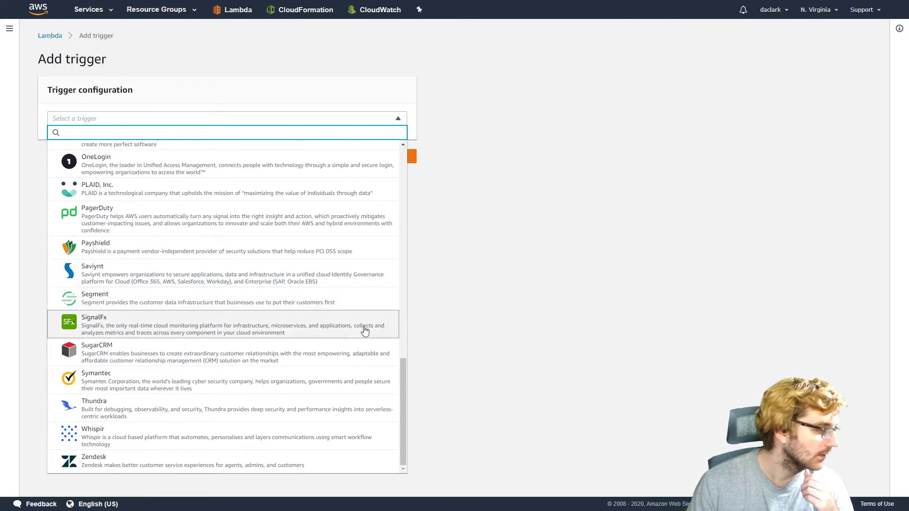
scroll(366, 328, up, 4)
scroll(366, 327, up, 10)
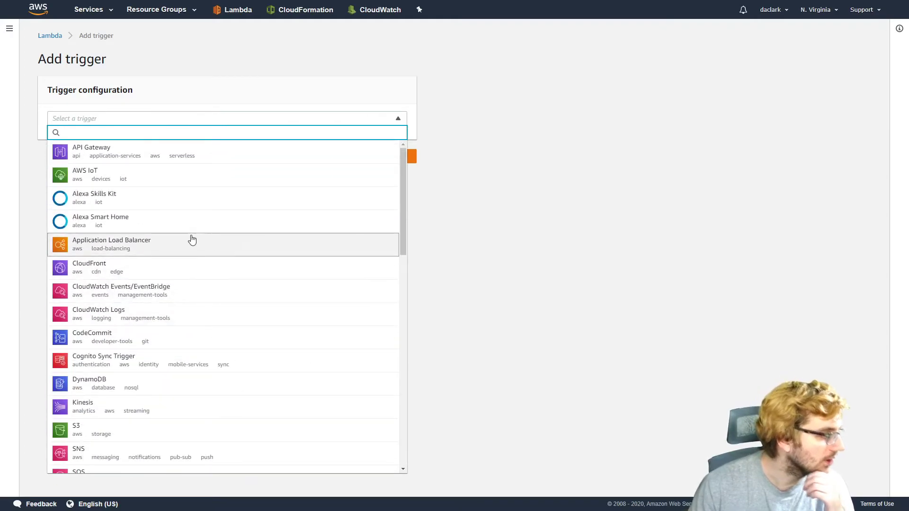
Choose S3 as the trigger source and eventtriggerlambdalikethisvideoplease as its bucket.
scroll(142, 355, down, 1)
click(124, 383)
click(136, 172)
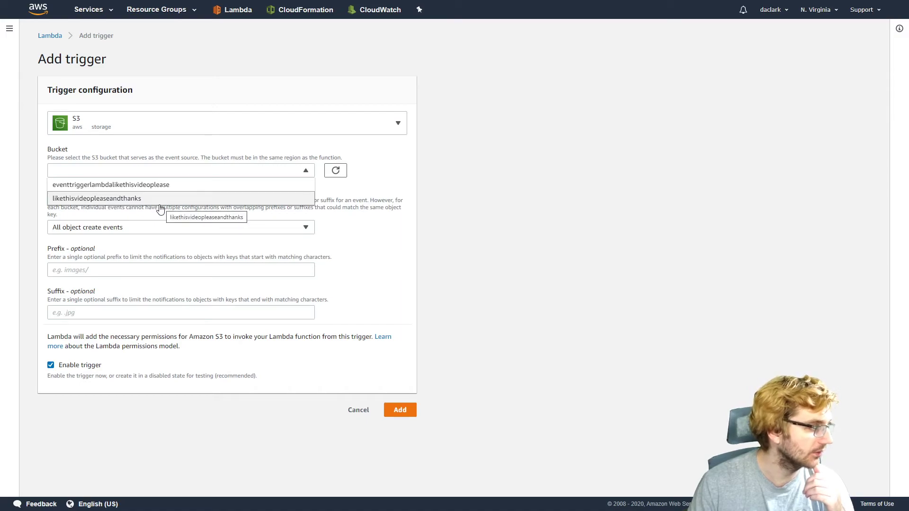
click(137, 186)
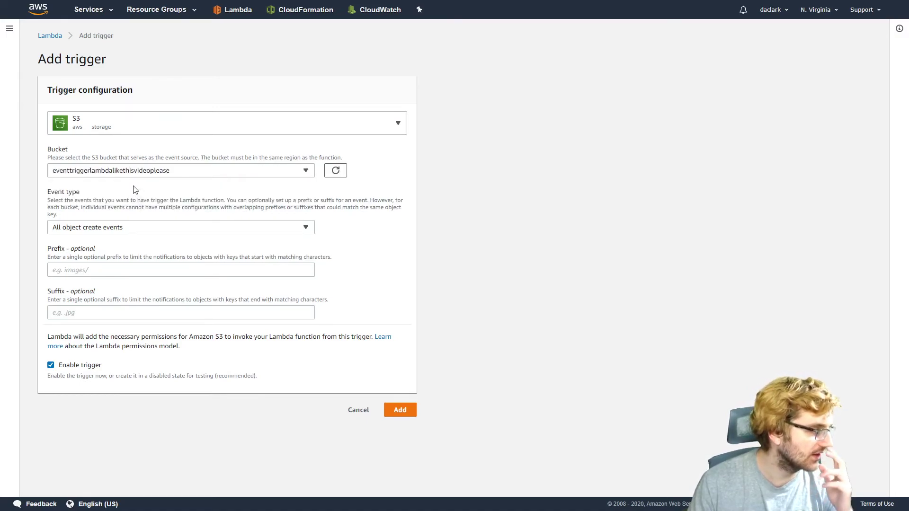
Use the All object create events type without a prefix or suffix, and add the enabled trigger.
click(137, 230)
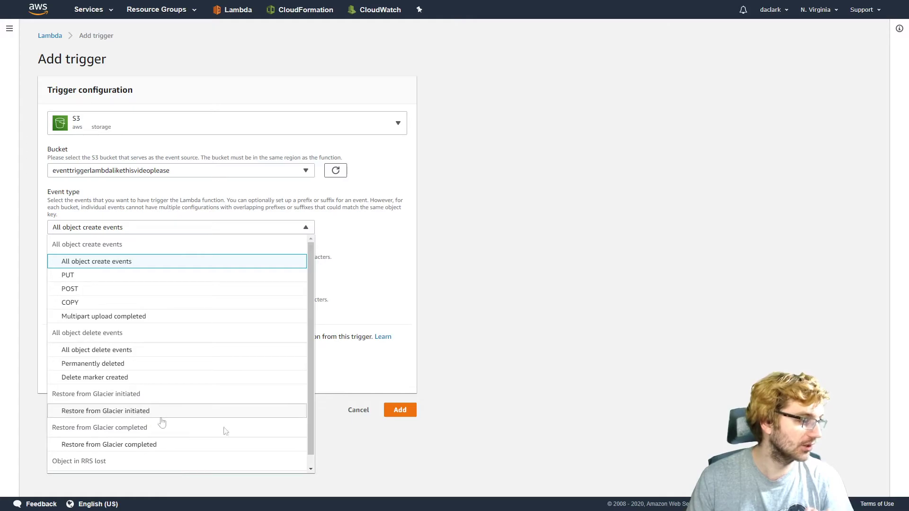
scroll(184, 414, down, 1)
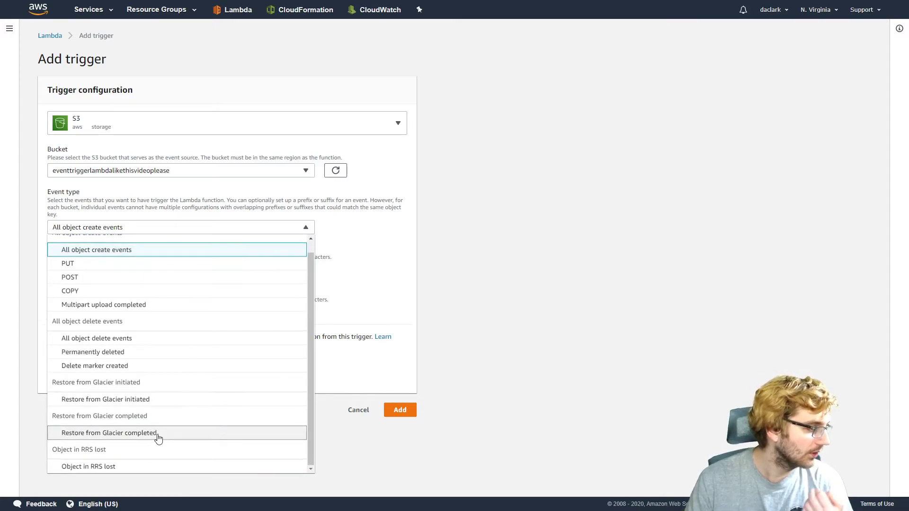
scroll(158, 434, up, 1)
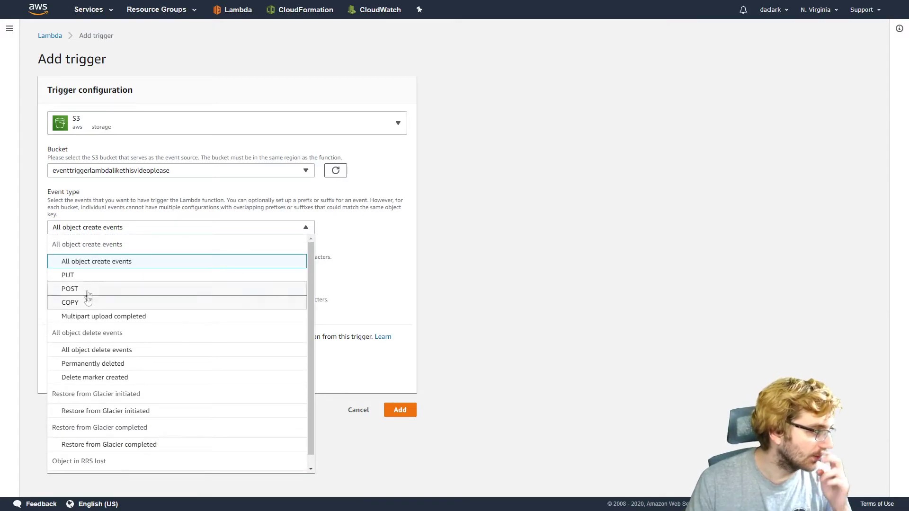
click(149, 265)
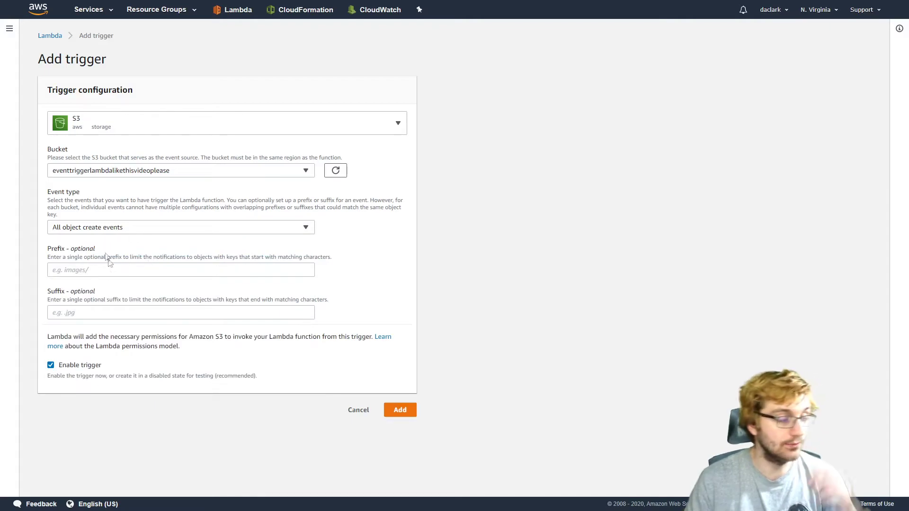
click(121, 272)
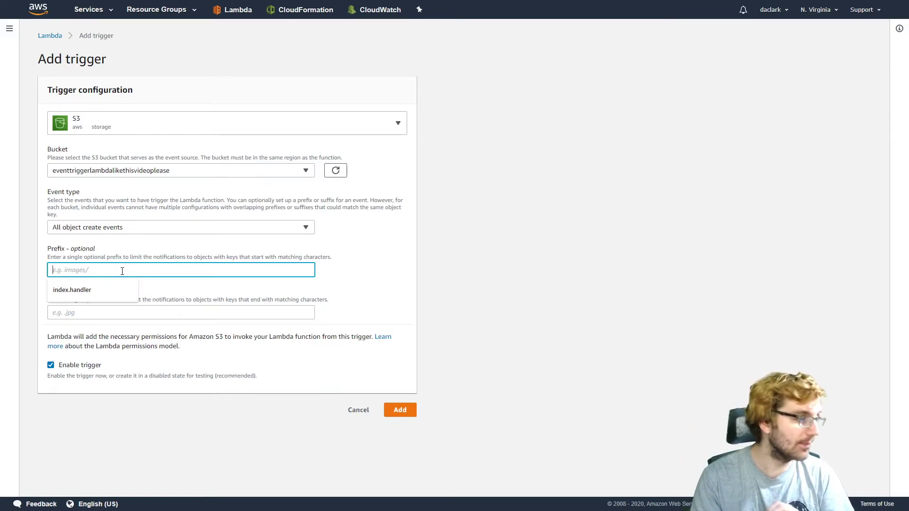
click(160, 256)
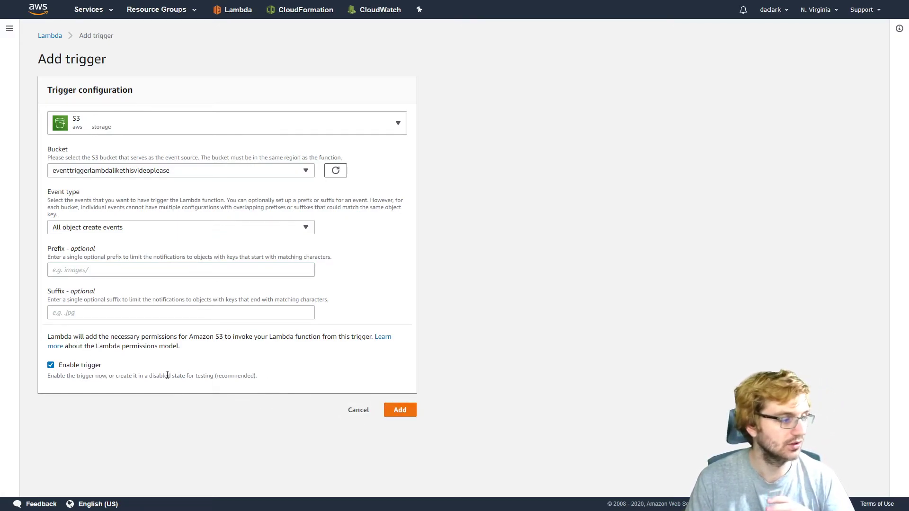
click(400, 411)
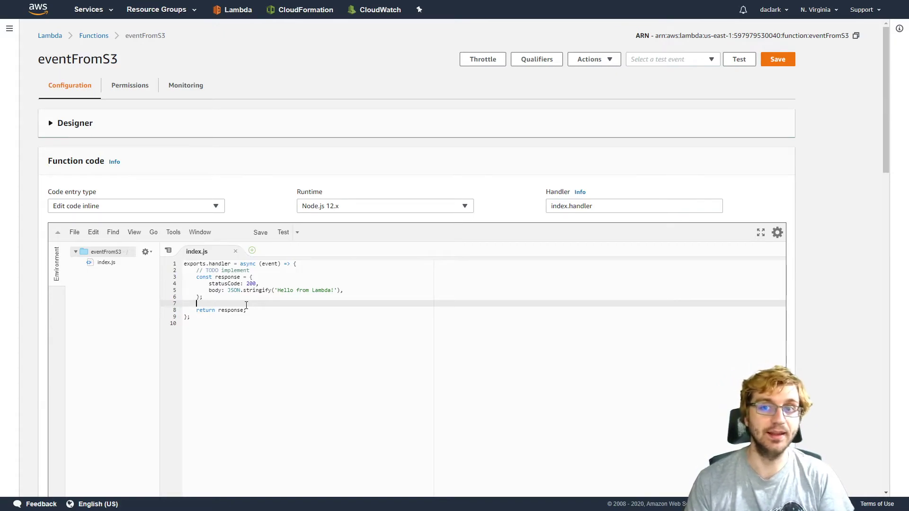
Add console.log("This lambda works") above the return statement in index.js and save the function.
text(cons)
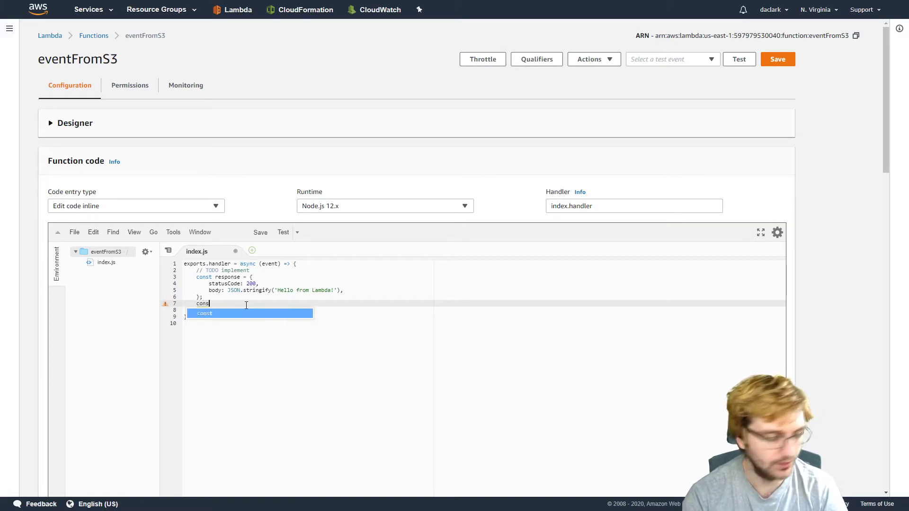
text(ole.log(")
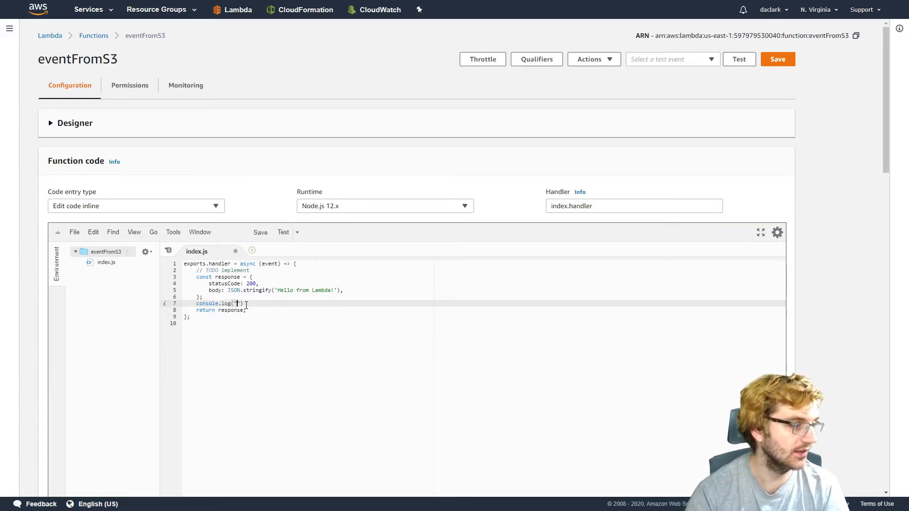
text(This)
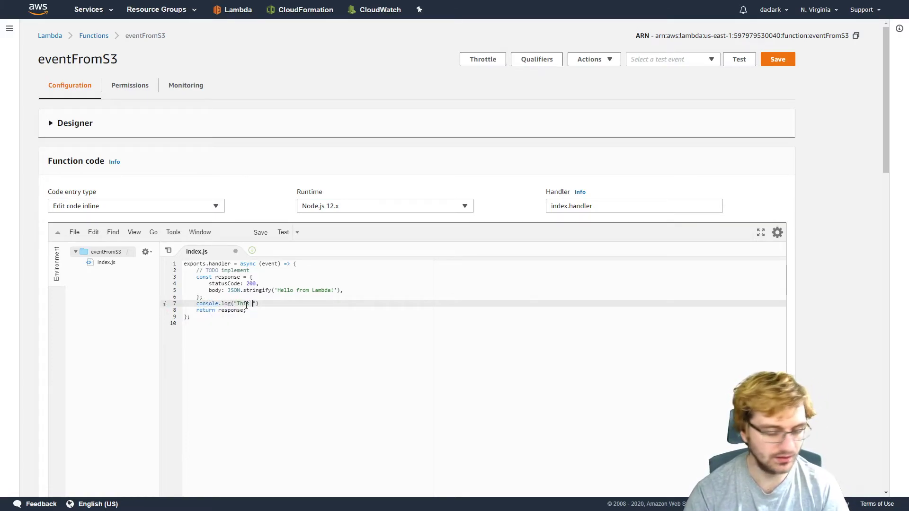
text( lambda works)
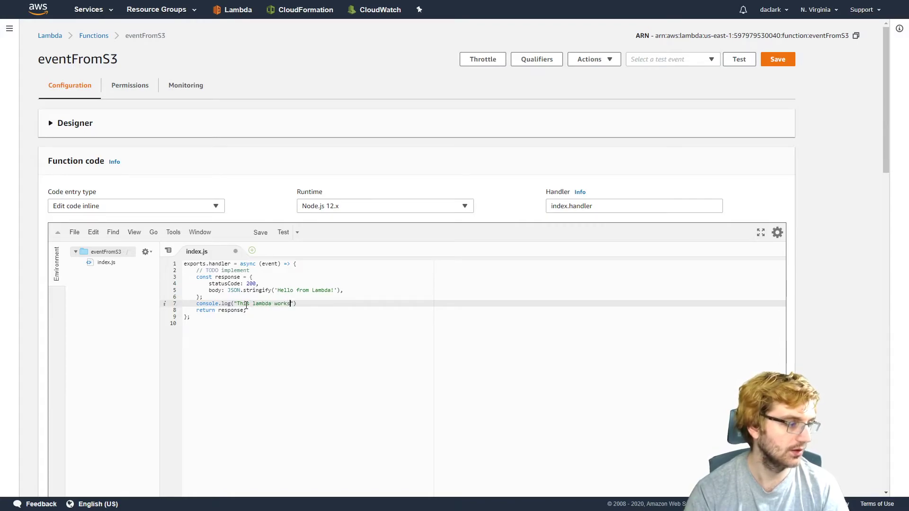
click(778, 59)
Create a test event named test from the hello-world template with its default JSON.
scroll(701, 128, down, 1)
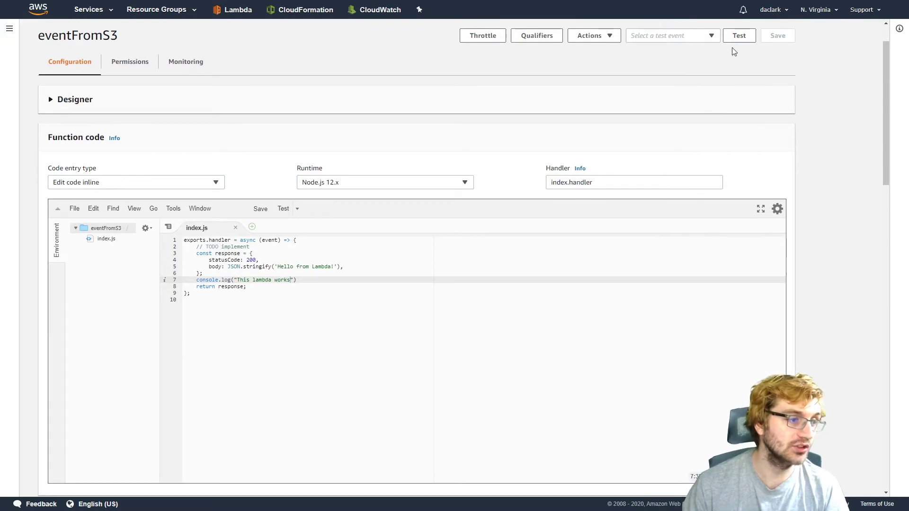
click(711, 36)
click(739, 38)
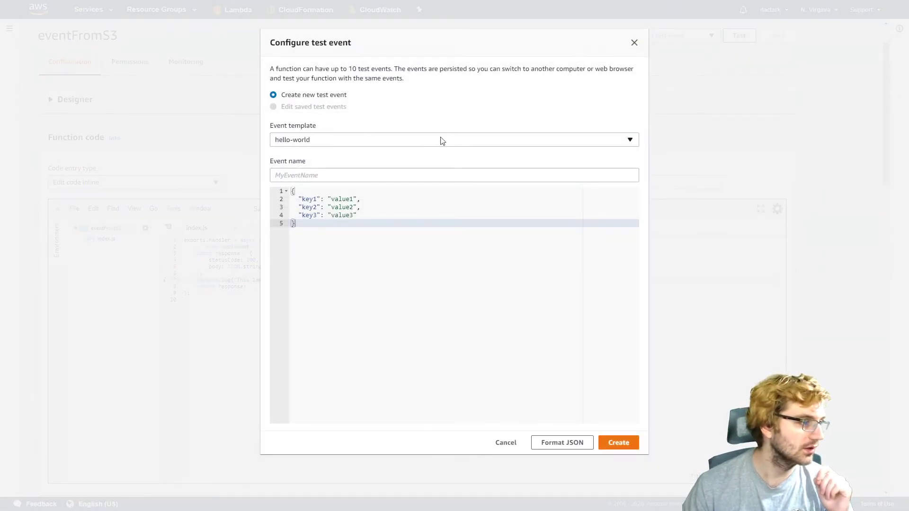
click(351, 142)
click(376, 119)
click(342, 174)
mouse_move(301, 200)
mouse_down()
mouse_move(359, 214)
mouse_move(384, 209)
mouse_move(296, 199)
mouse_up()
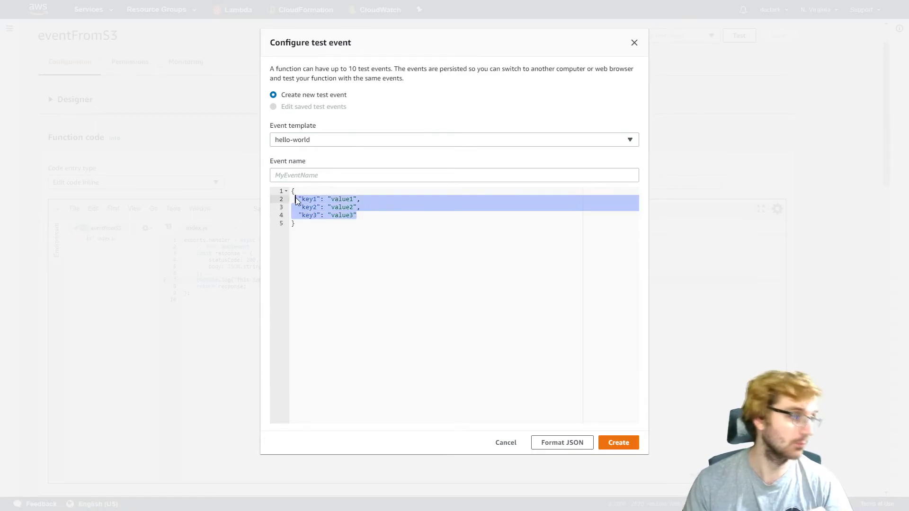
click(280, 173)
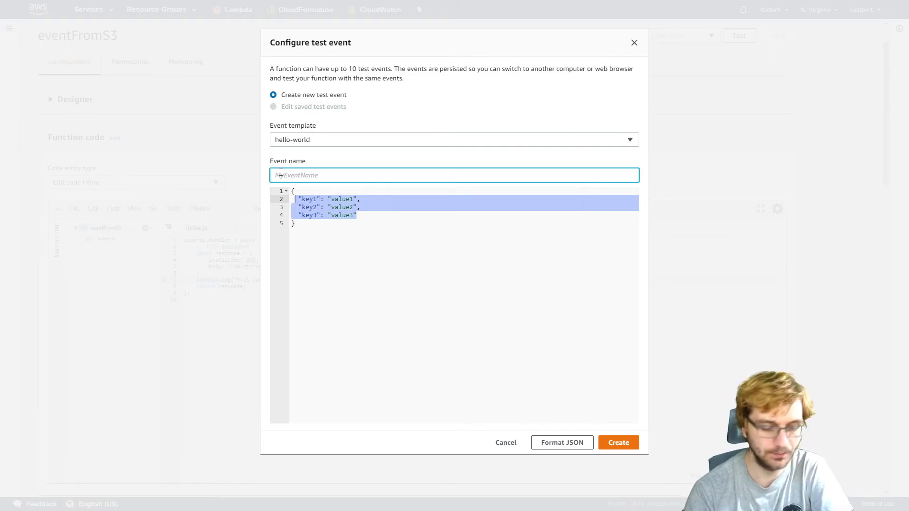
text(tes)
click(625, 445)
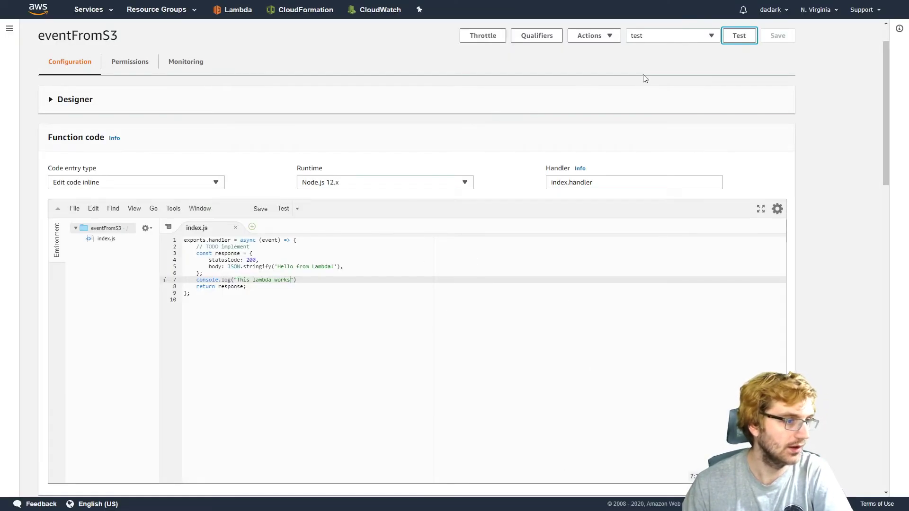
Run the function with the test event and examine the response and function logs.
click(737, 39)
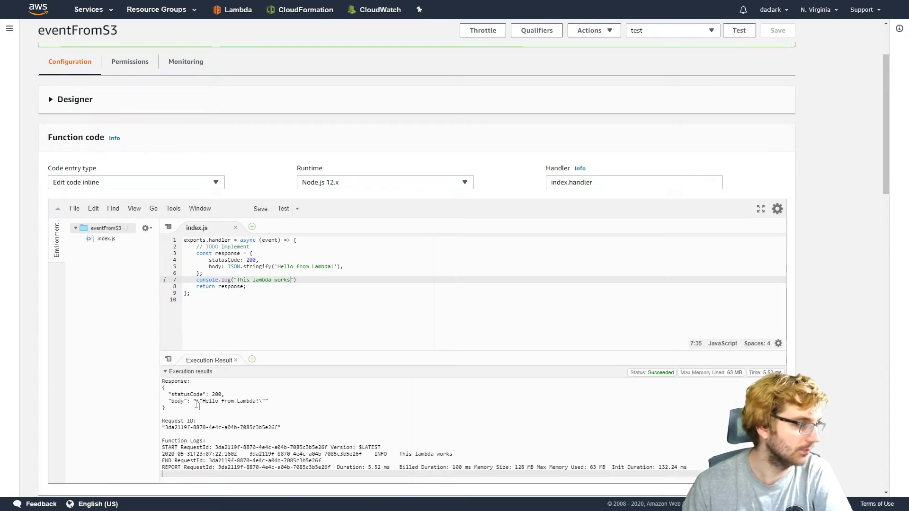
mouse_move(187, 402)
mouse_down()
mouse_move(267, 401)
mouse_move(188, 412)
mouse_up()
click(267, 401)
click(240, 411)
scroll(251, 416, down, 3)
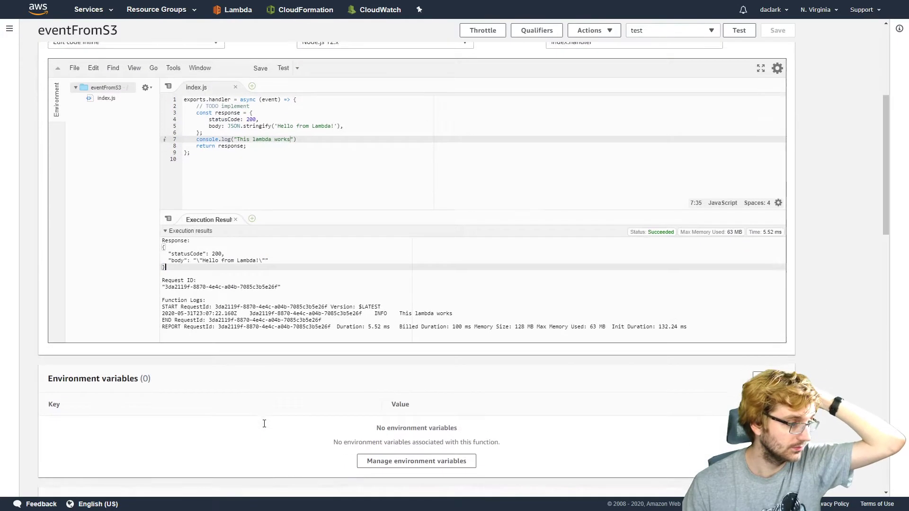
scroll(279, 411, up, 4)
Open the function's CloudWatch logs from its monitoring page and inspect the log message in the latest stream.
click(185, 109)
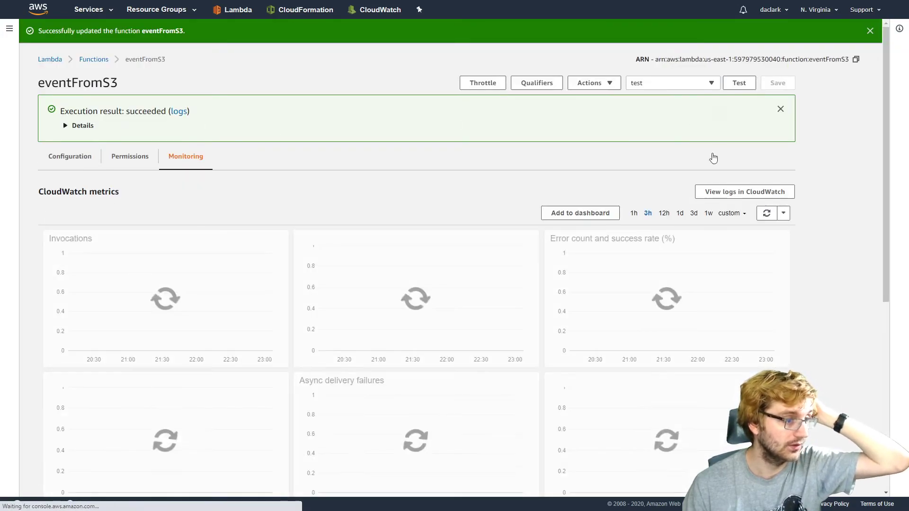
click(719, 193)
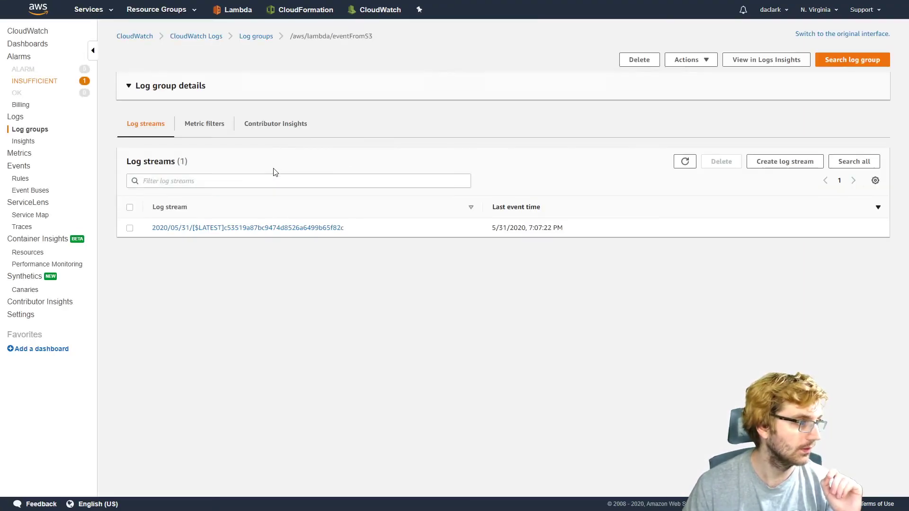
click(213, 307)
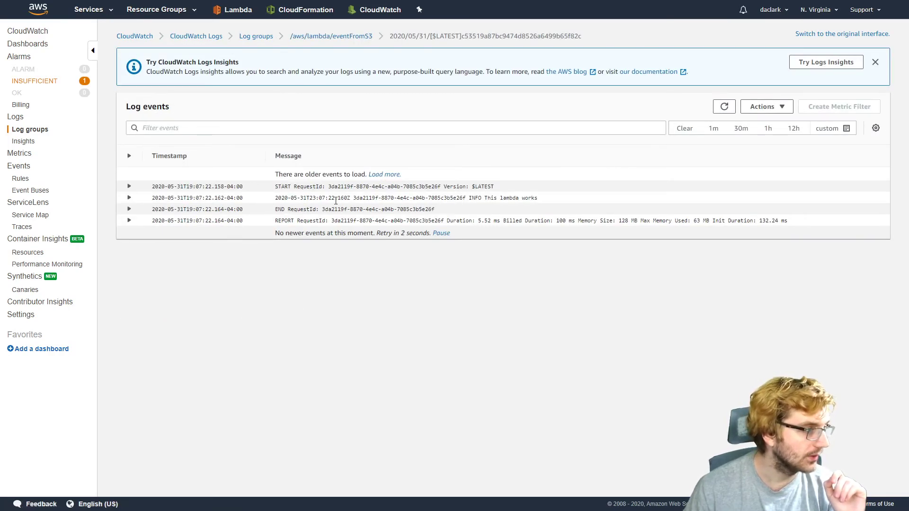
drag(544, 198, 482, 198)
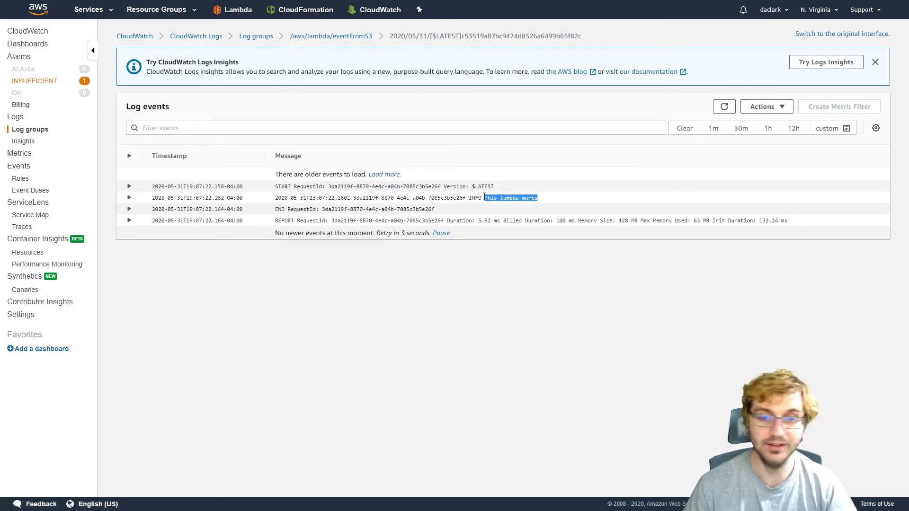
click(485, 197)
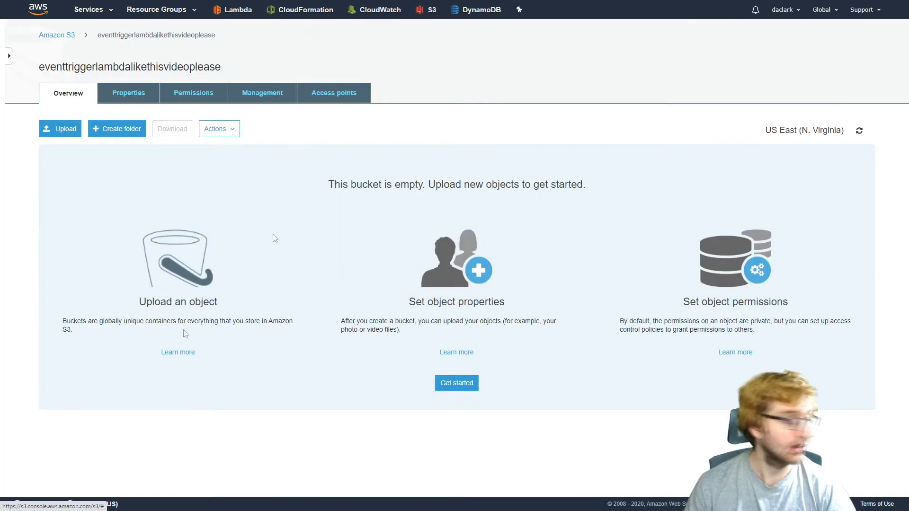
Upload free aws.jpg to the eventtriggerlambdalikethisvideoplease bucket in S3.
click(60, 129)
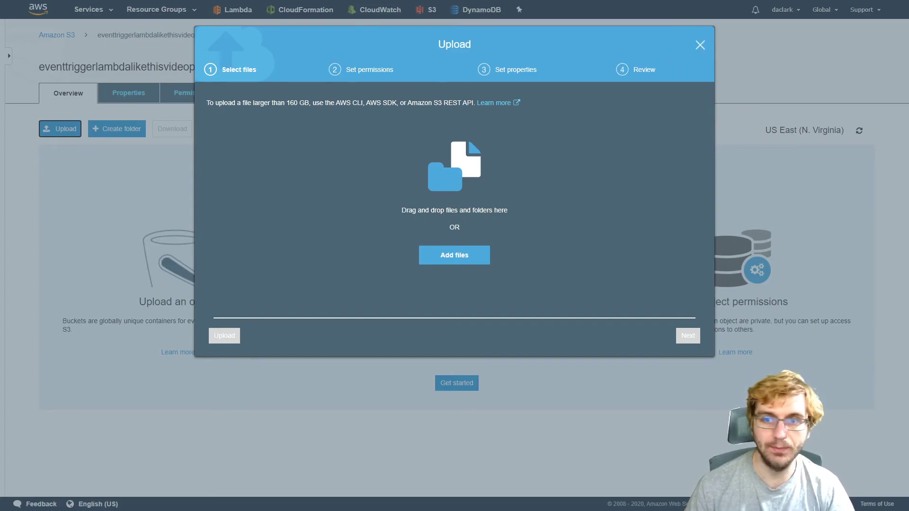
drag(824, 90, 456, 200)
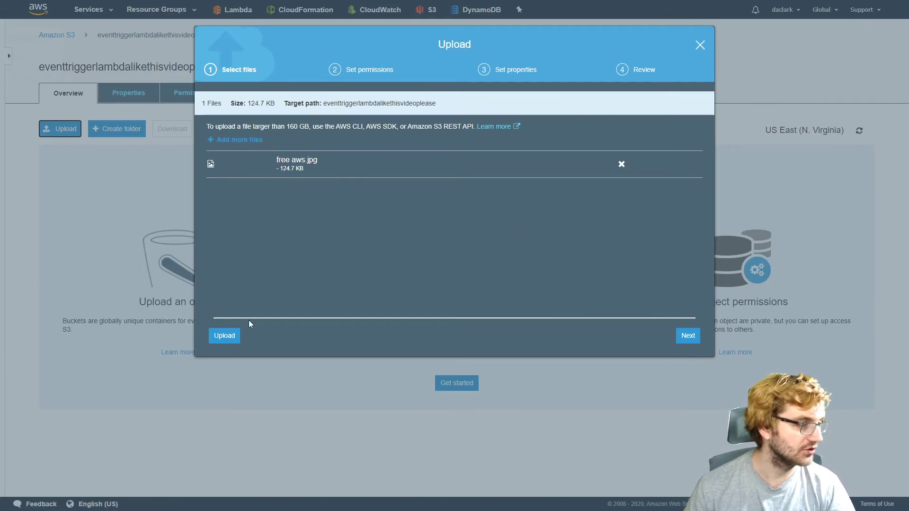
click(224, 336)
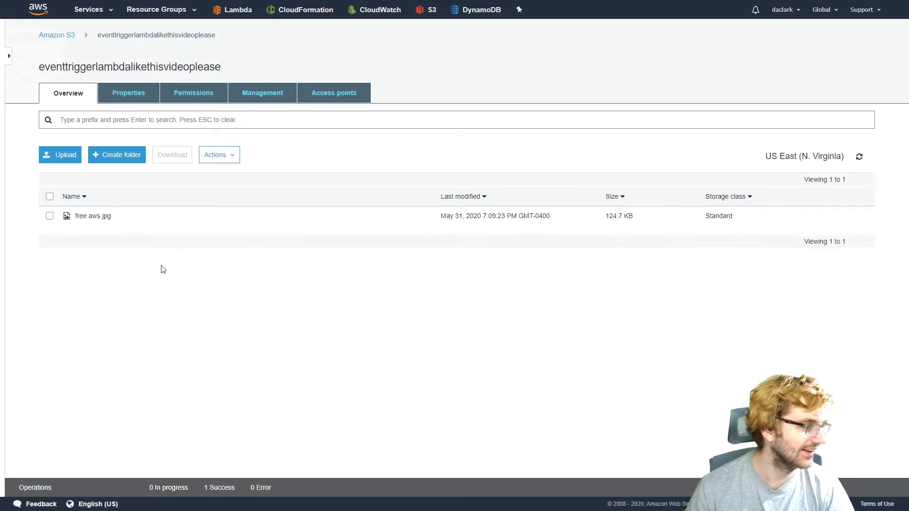
View the details of the uploaded free aws.jpg, and check the eventFromS3 log stream in CloudWatch for the function's invocations.
click(86, 217)
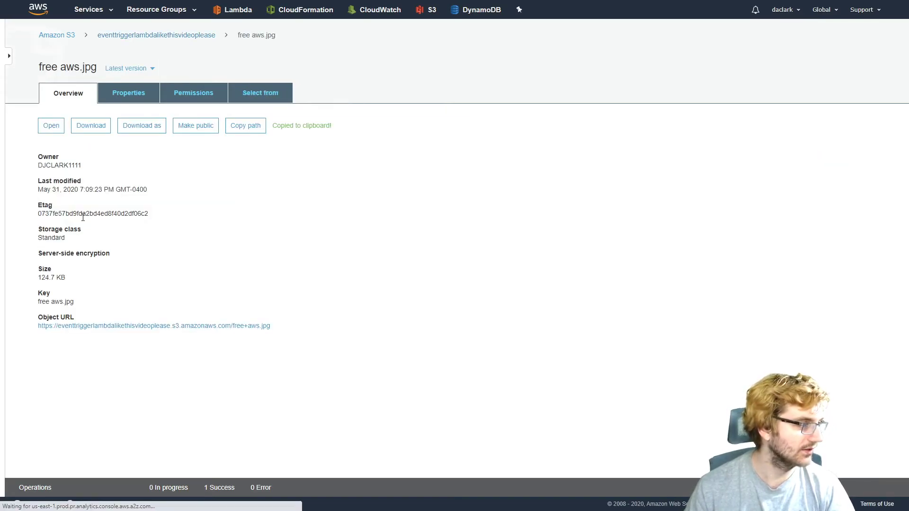
click(135, 335)
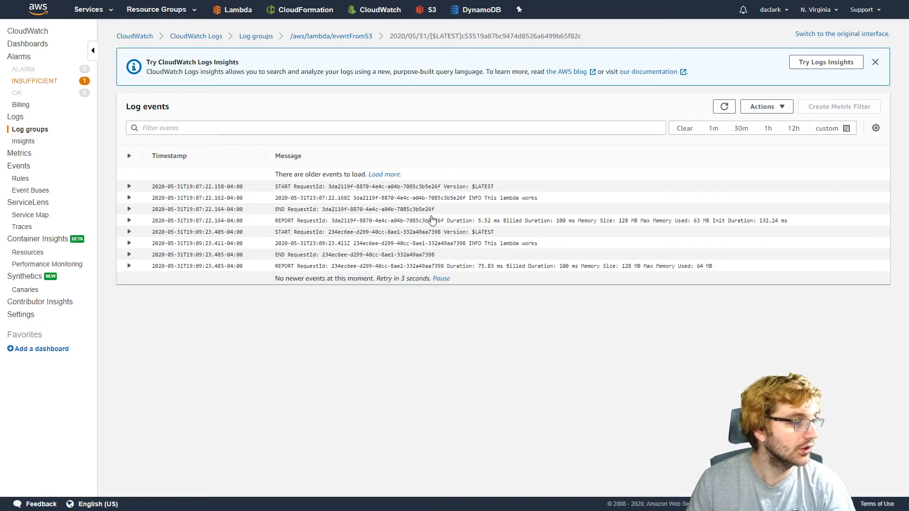
drag(789, 221, 741, 185)
drag(548, 198, 530, 223)
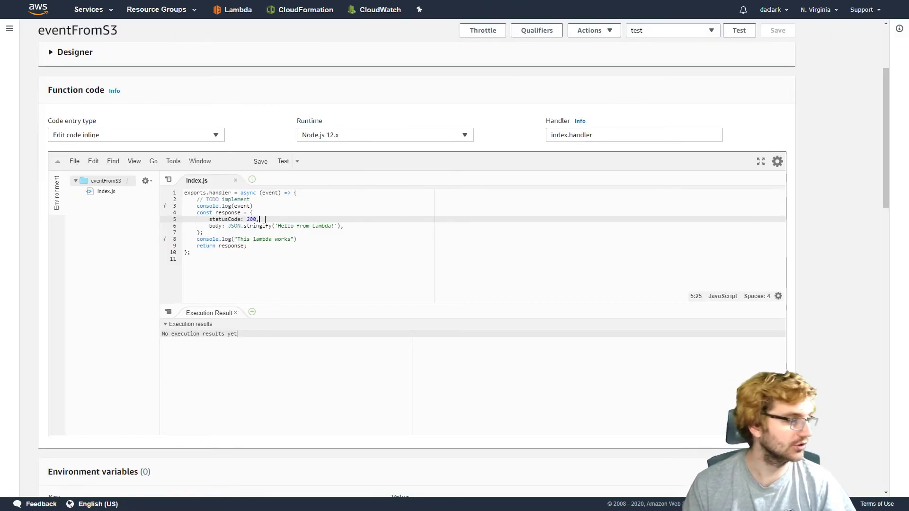
Review the console.log(event) line in index.js and the logged event record in CloudWatch, dismissing the Logs Insights notice.
click(275, 206)
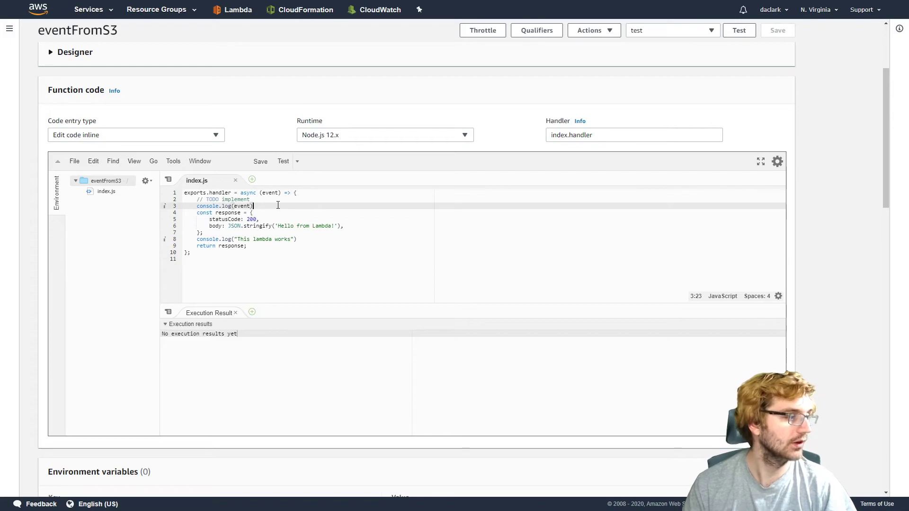
double_click(244, 206)
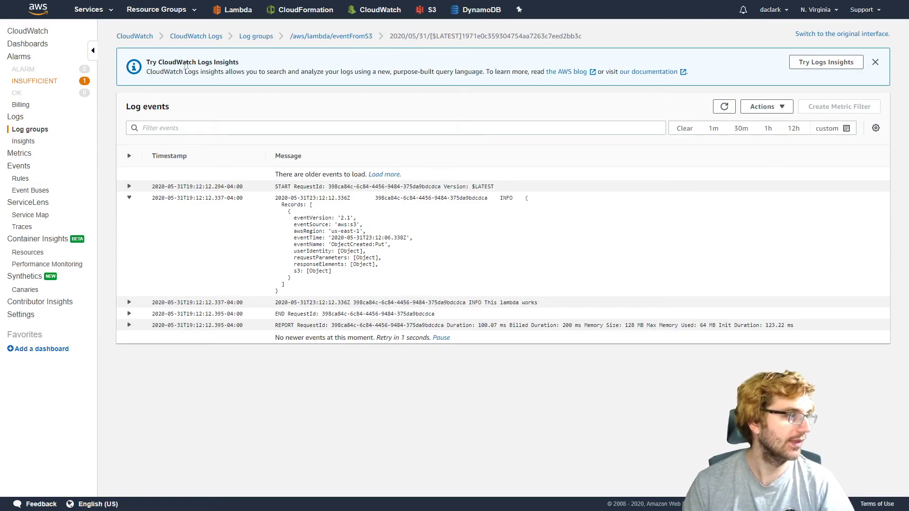
drag(161, 62, 211, 62)
click(211, 62)
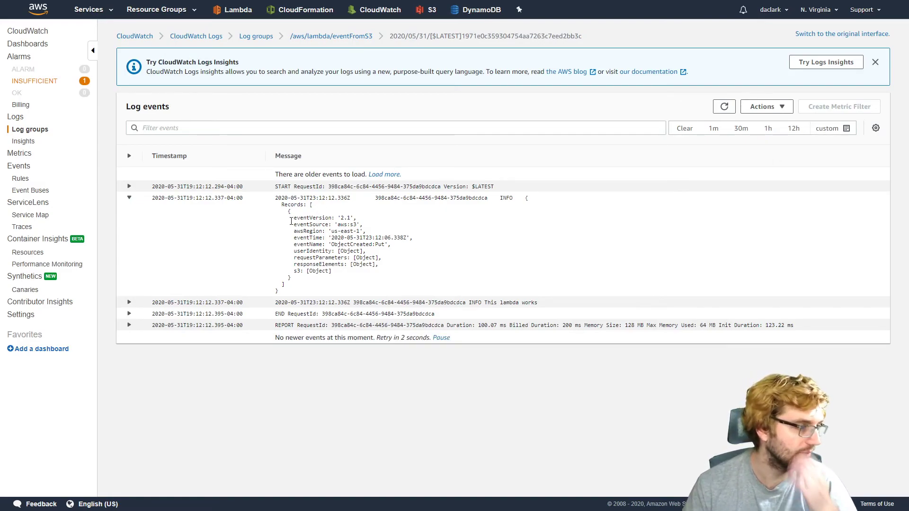
click(875, 62)
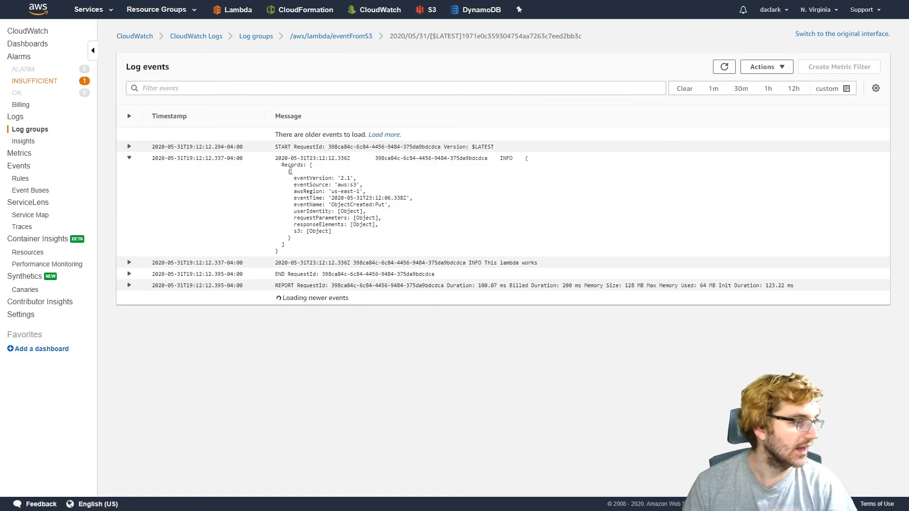
Examine the logged S3 record's eventVersion, eventSource, awsRegion, eventTime and eventName fields in the expanded log event.
drag(282, 165, 311, 242)
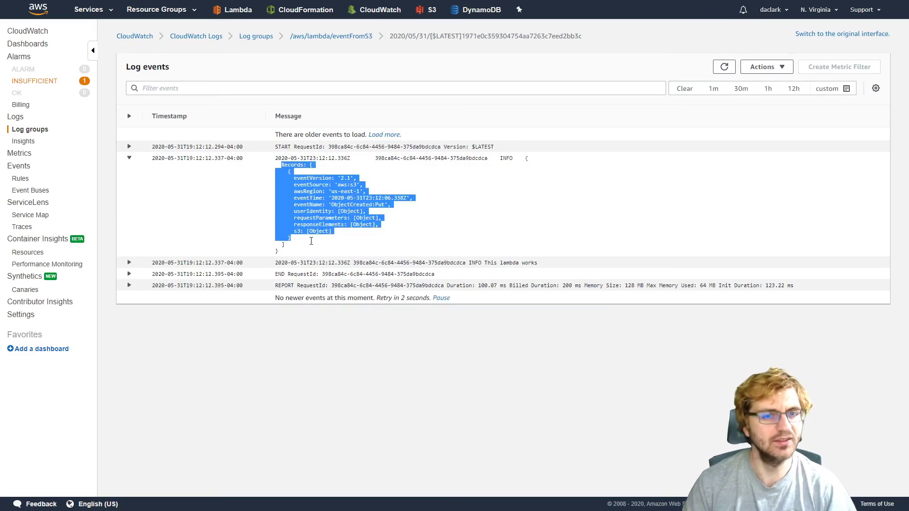
click(307, 198)
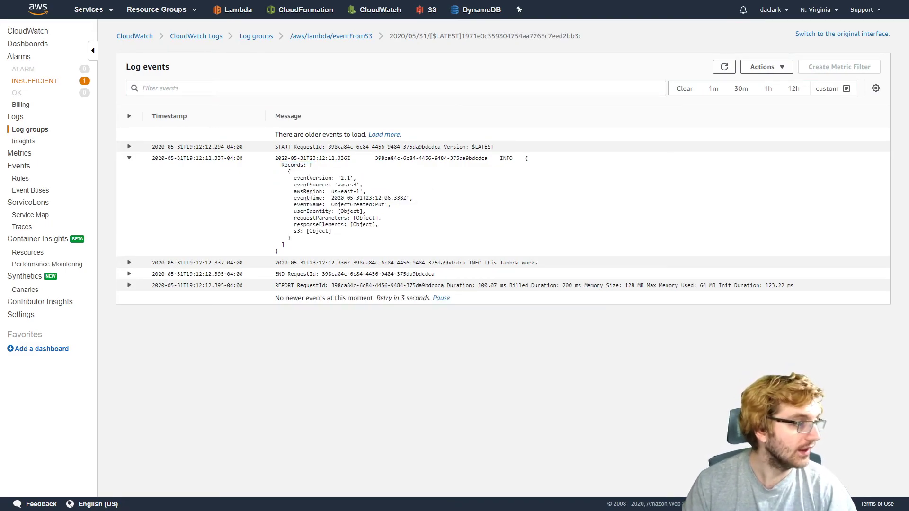
double_click(310, 178)
double_click(315, 184)
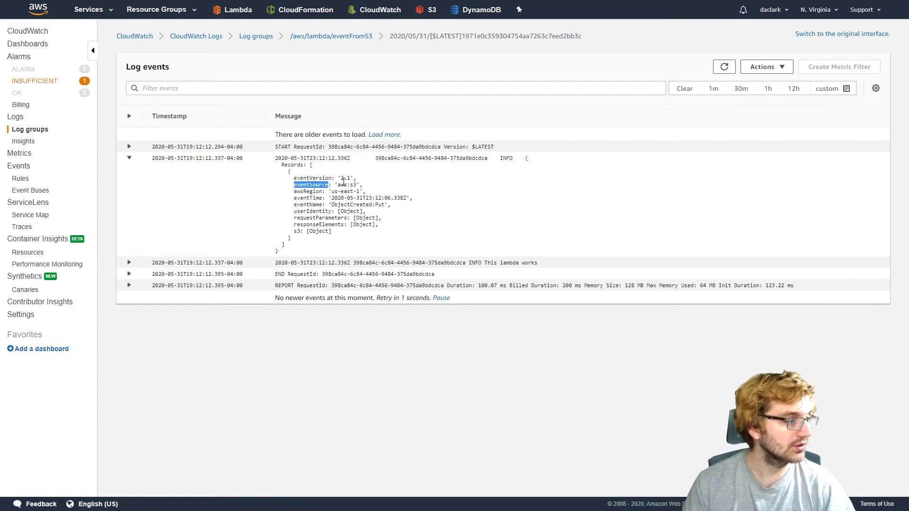
drag(356, 185, 344, 184)
click(337, 181)
double_click(315, 190)
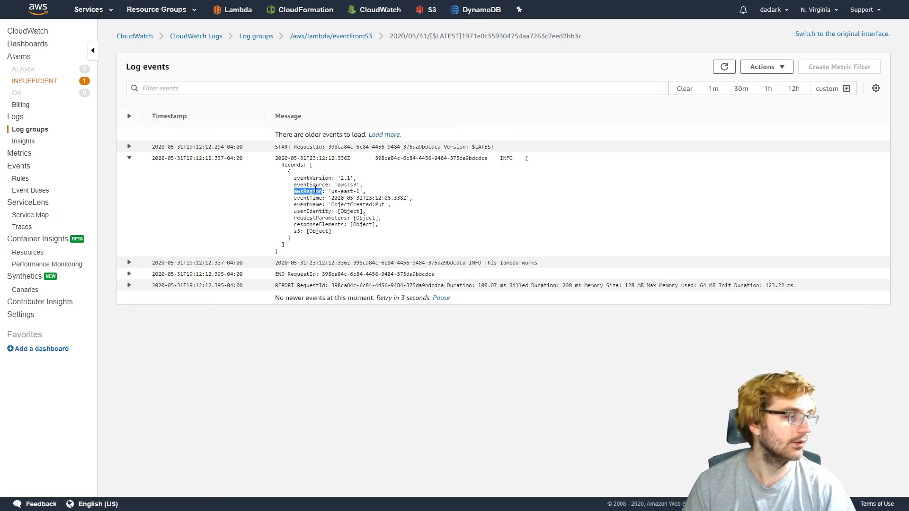
double_click(308, 198)
click(318, 202)
double_click(385, 203)
click(318, 209)
Examine the nested userIdentity, requestParameters, responseElements and s3 objects in the logged event record.
double_click(303, 211)
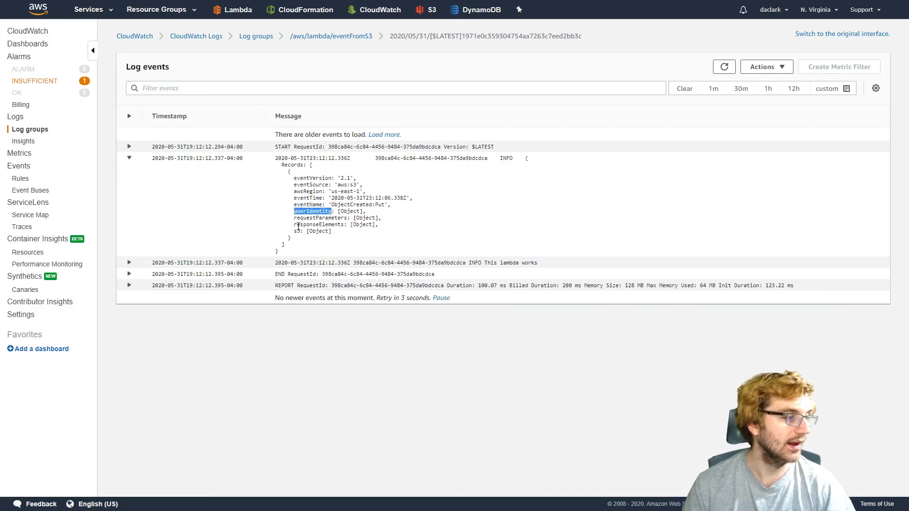
click(308, 217)
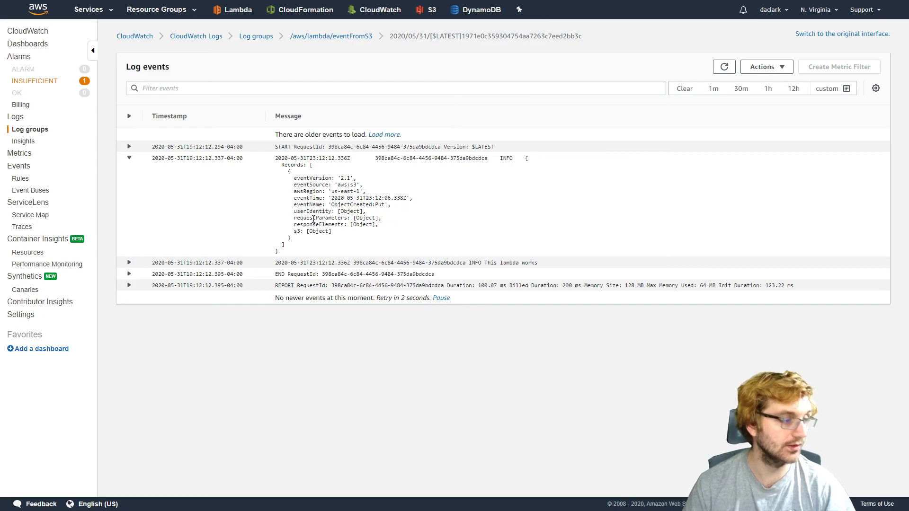
drag(295, 213, 268, 214)
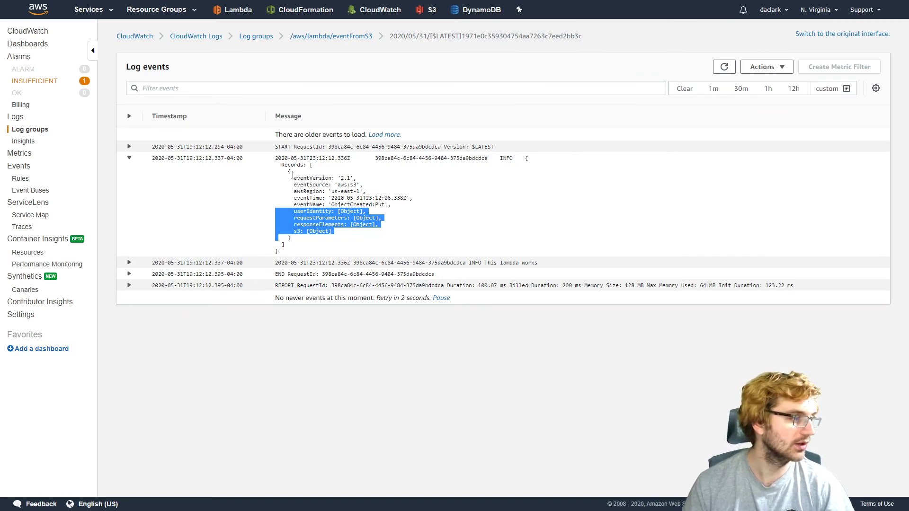
click(301, 229)
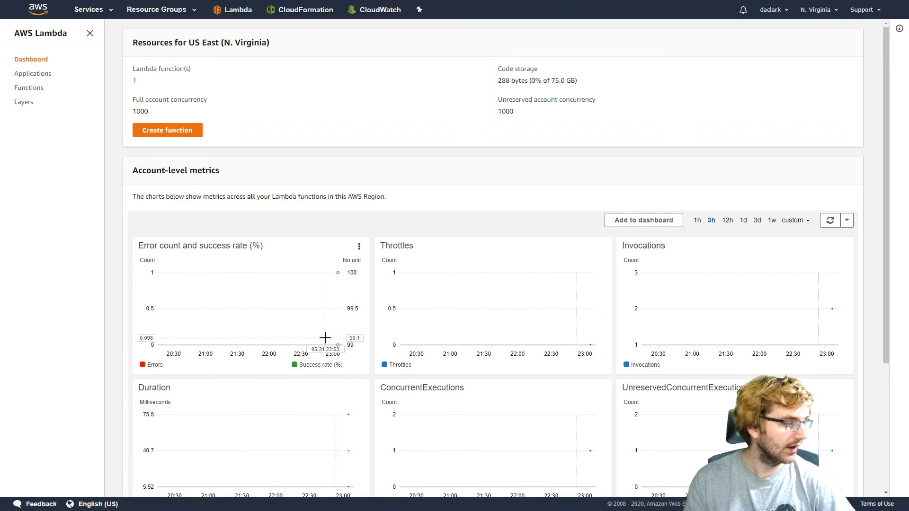
Review the account-level metrics charts on the Lambda dashboard, including error count and success rate, duration and concurrent executions.
mouse_move(339, 279)
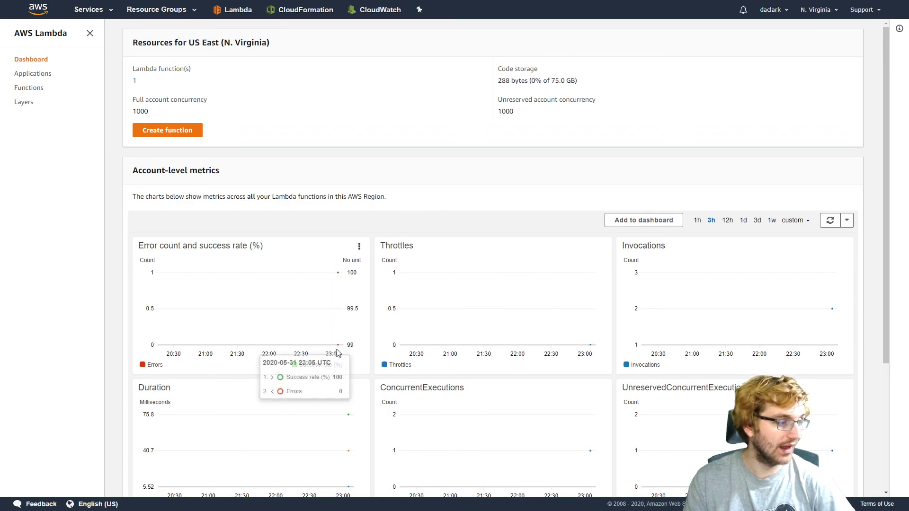
scroll(421, 304, down, 4)
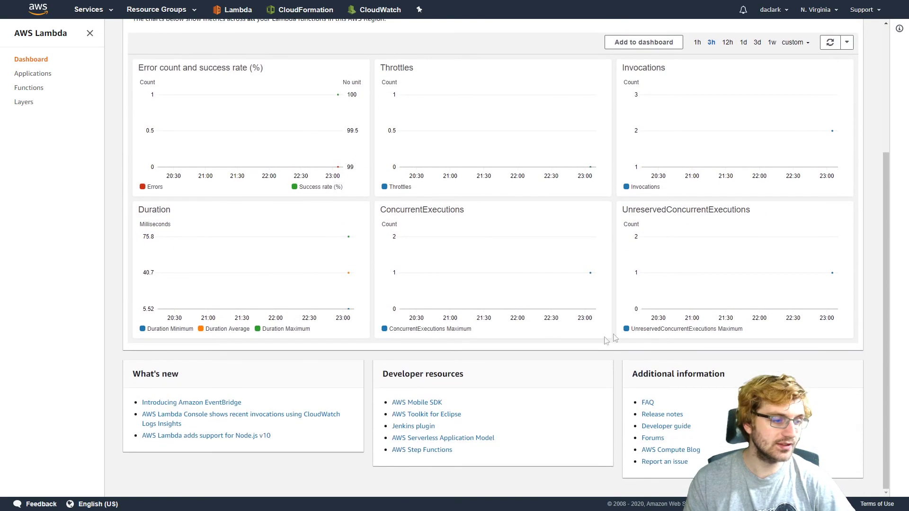